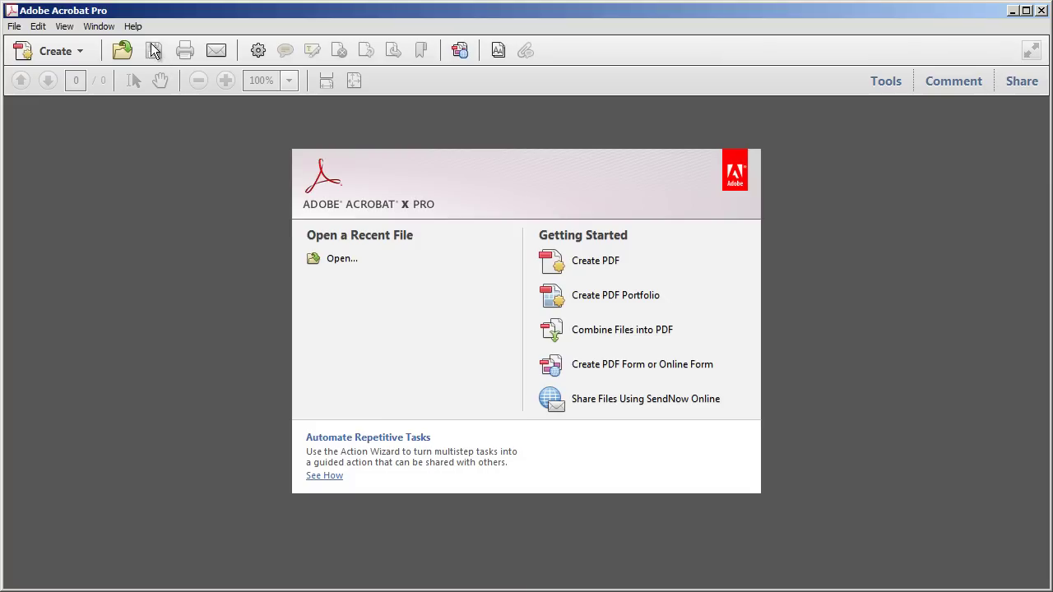
Open Adobe Acrobat X Pro Help from the Help menu to load it in Firefox.
left_click(133, 26)
left_click(265, 46)
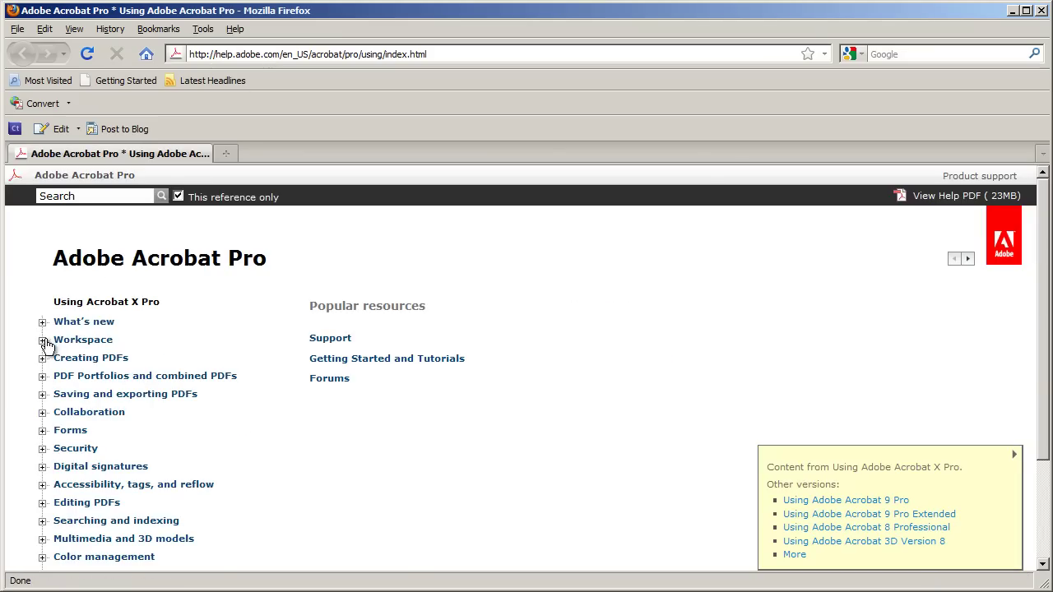
Open Workspace basics under Workspace and view the workspace overview graphic at full size.
left_click(46, 340)
left_click(78, 357)
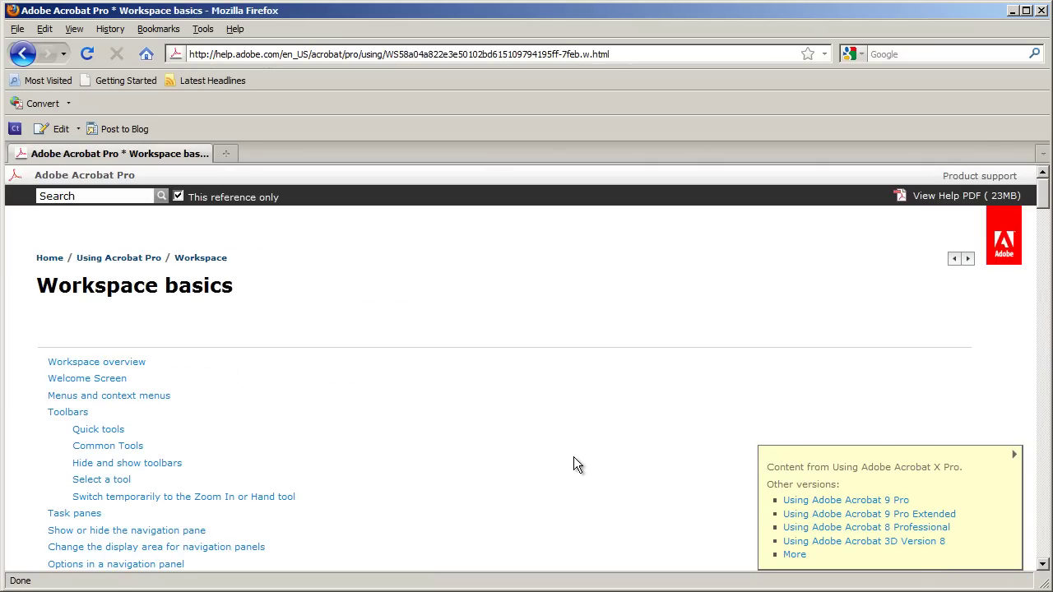
scroll(574, 460, "down", 8)
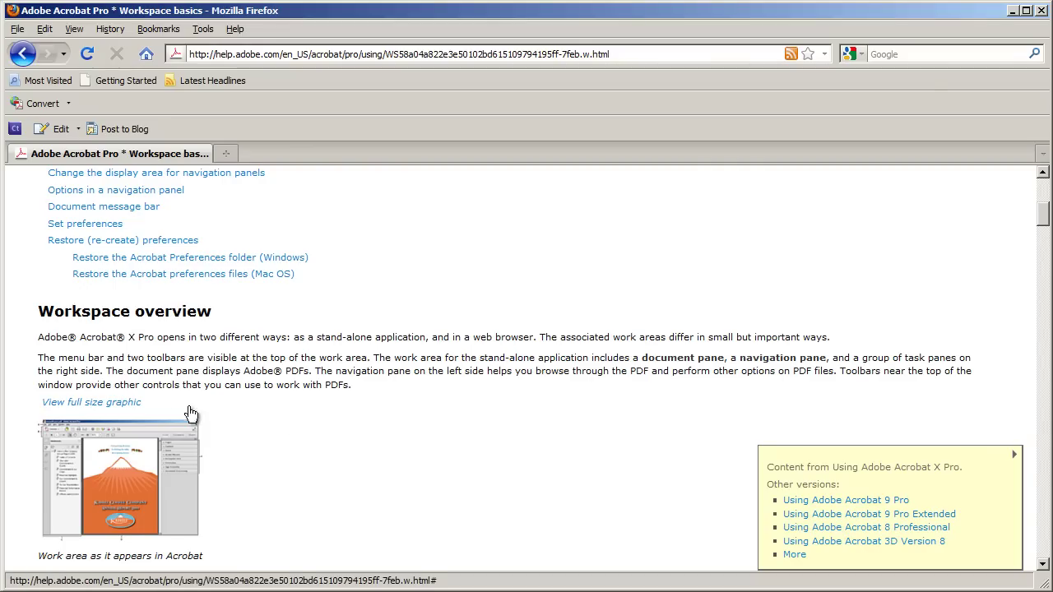
left_click(129, 404)
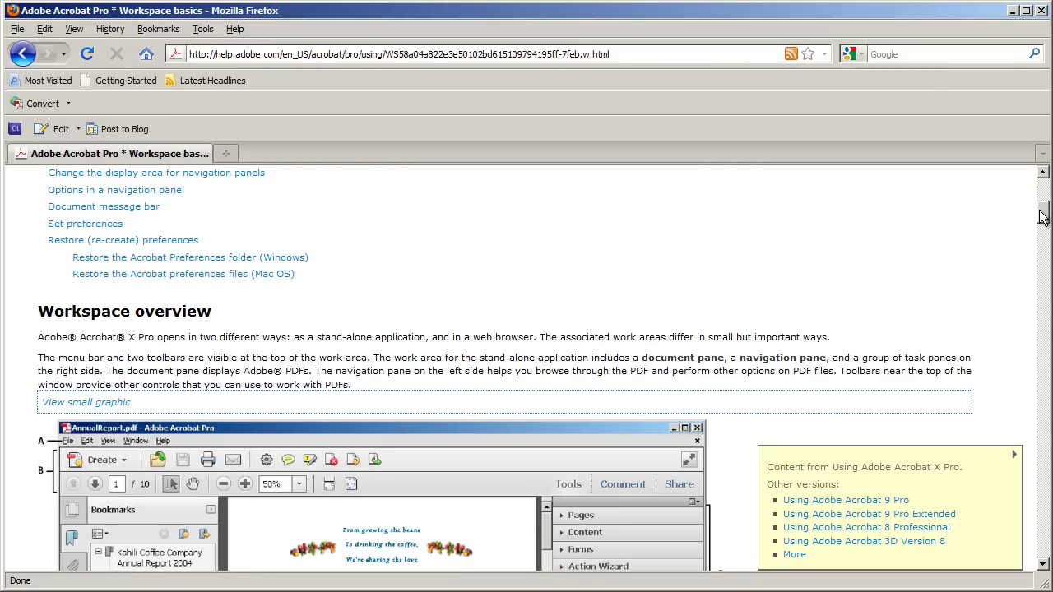
scroll(1044, 218, "down", 4)
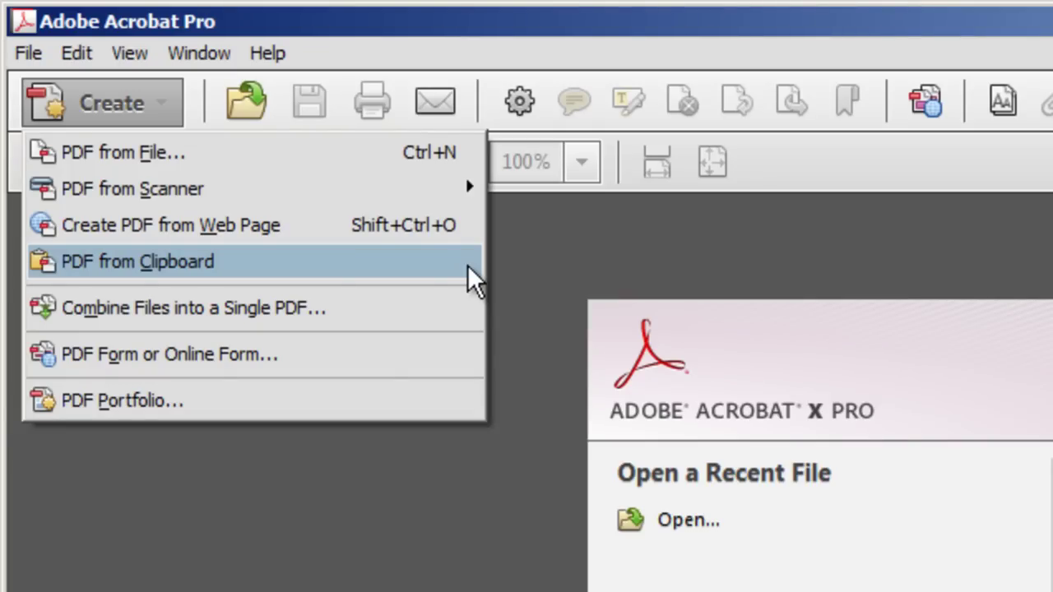
left_click(539, 262)
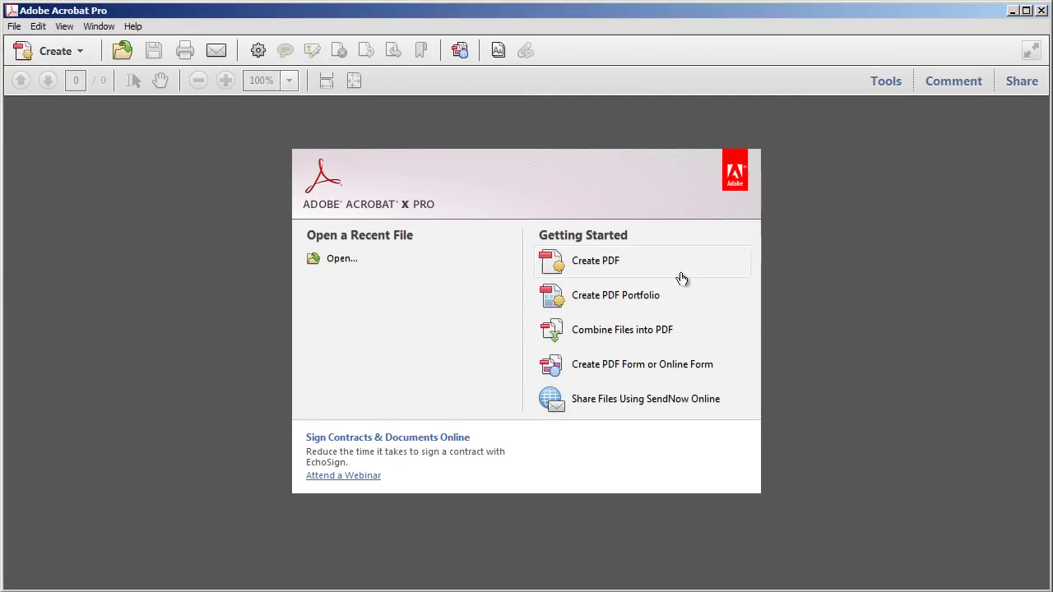
left_click(689, 337)
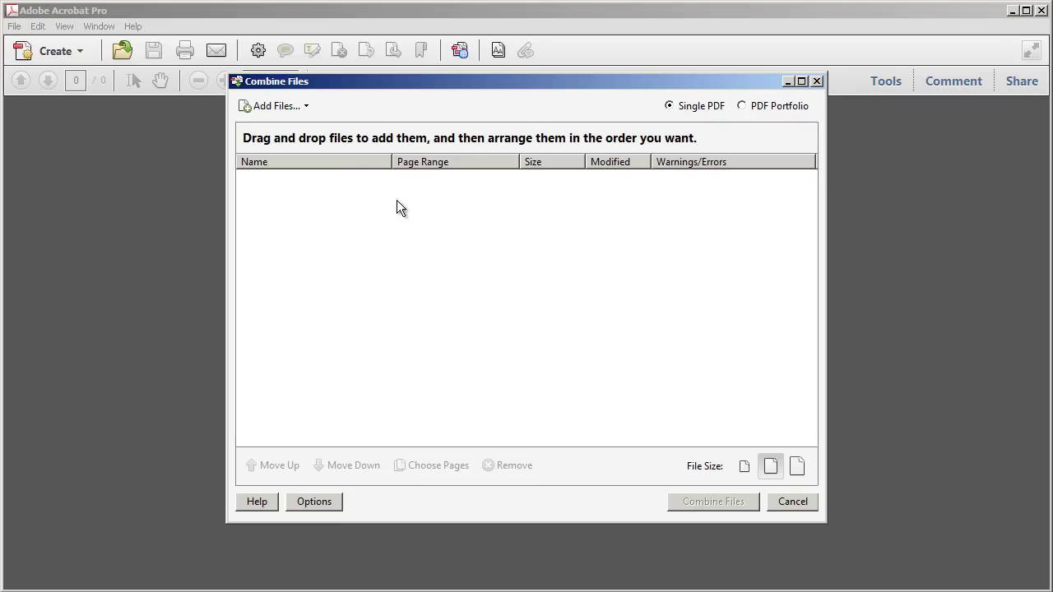
left_click(310, 106)
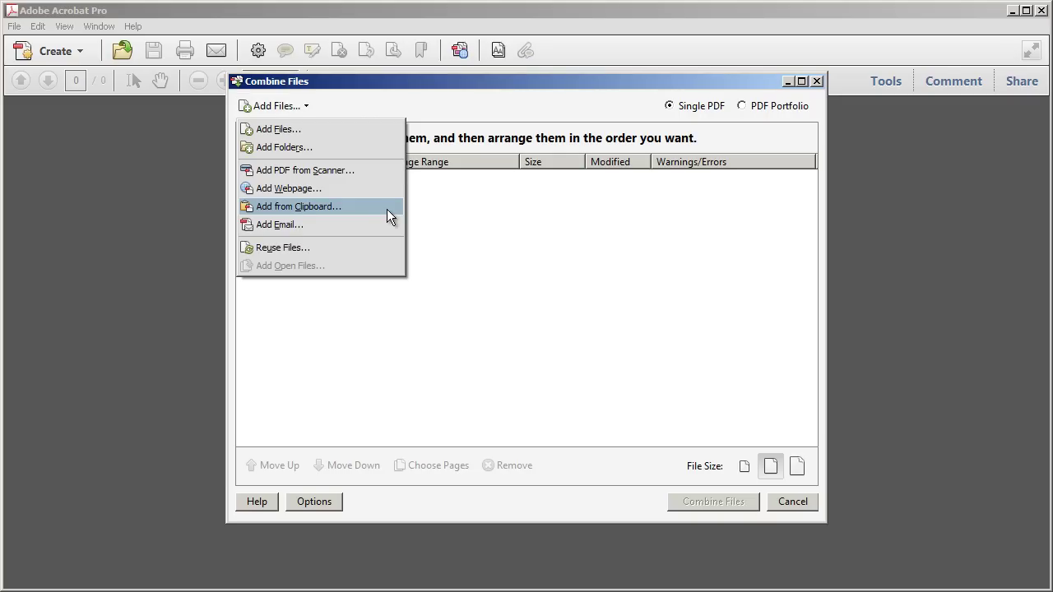
Dismiss Combine Files and start a new action from the Action Wizard tools.
key("Escape")
key("Escape")
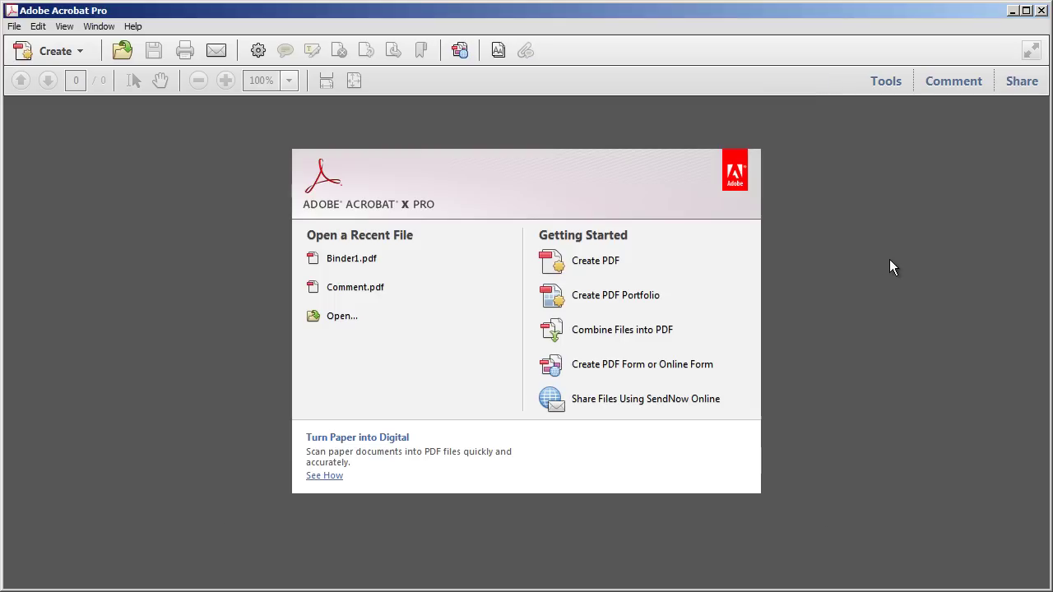
left_click(886, 80)
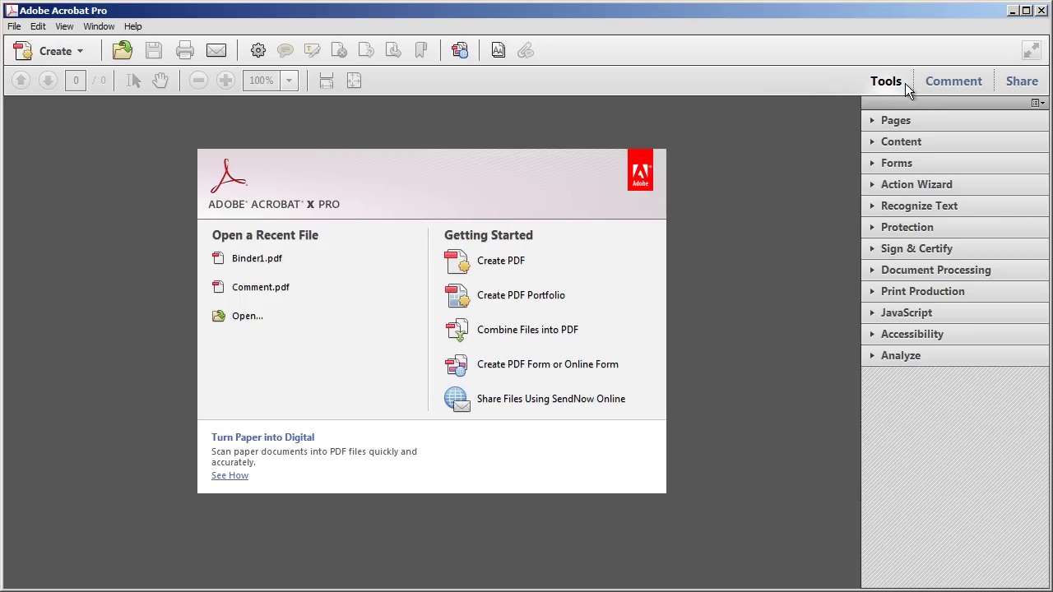
left_click(985, 180)
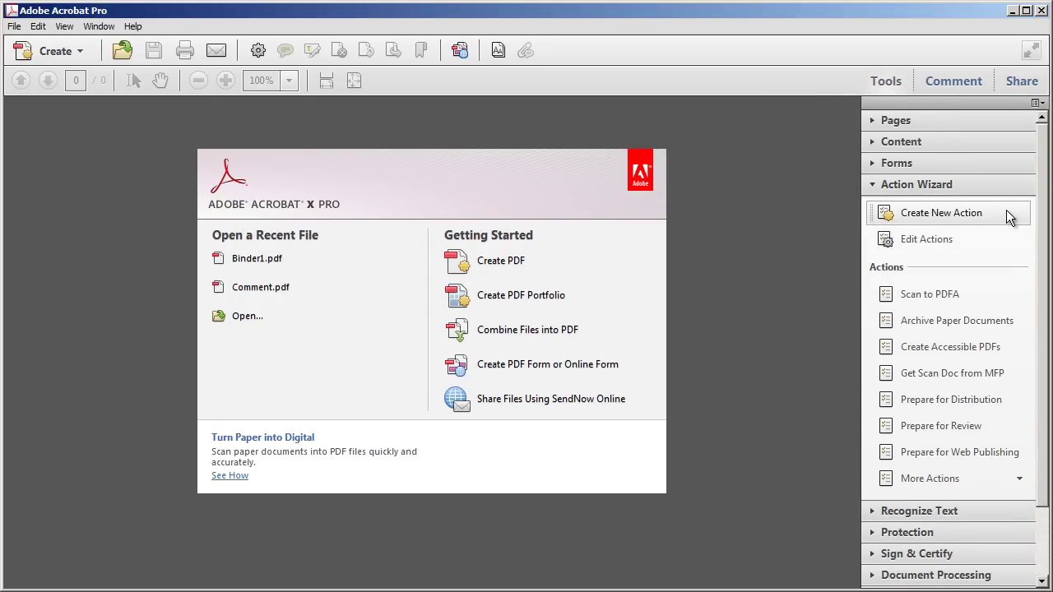
left_click(1006, 210)
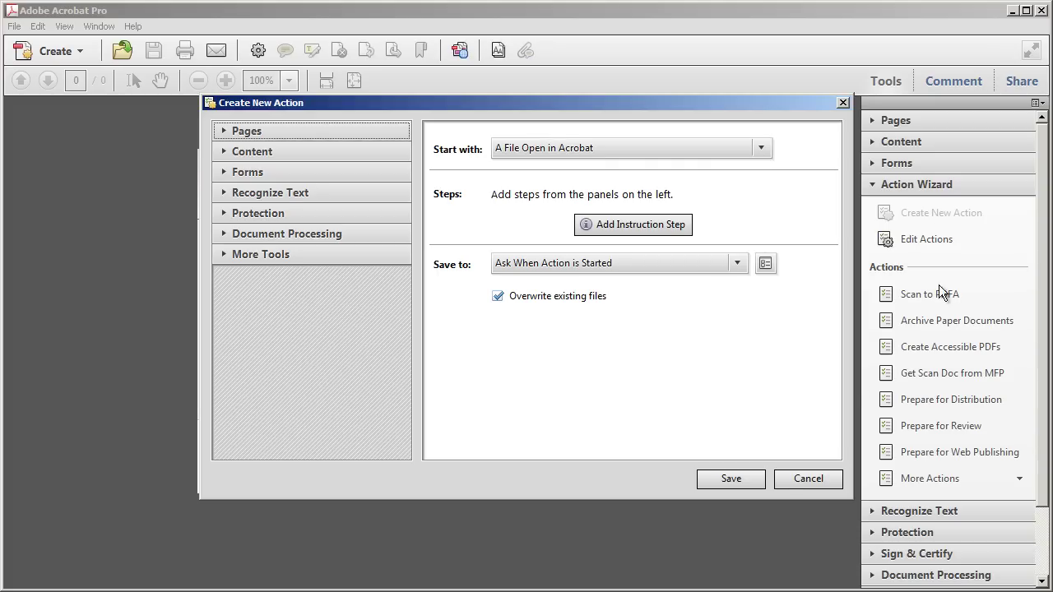
Exit the unsaved action, open Combine Files, and add the clipboard screenshot as Clipboard Data(1).
left_click(787, 484)
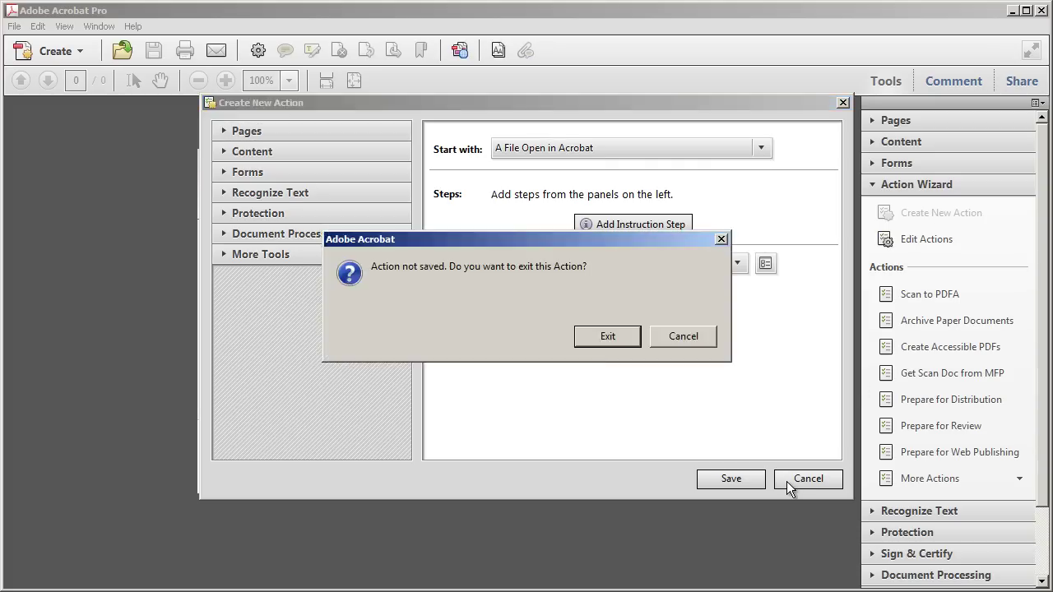
left_click(625, 344)
left_click(623, 340)
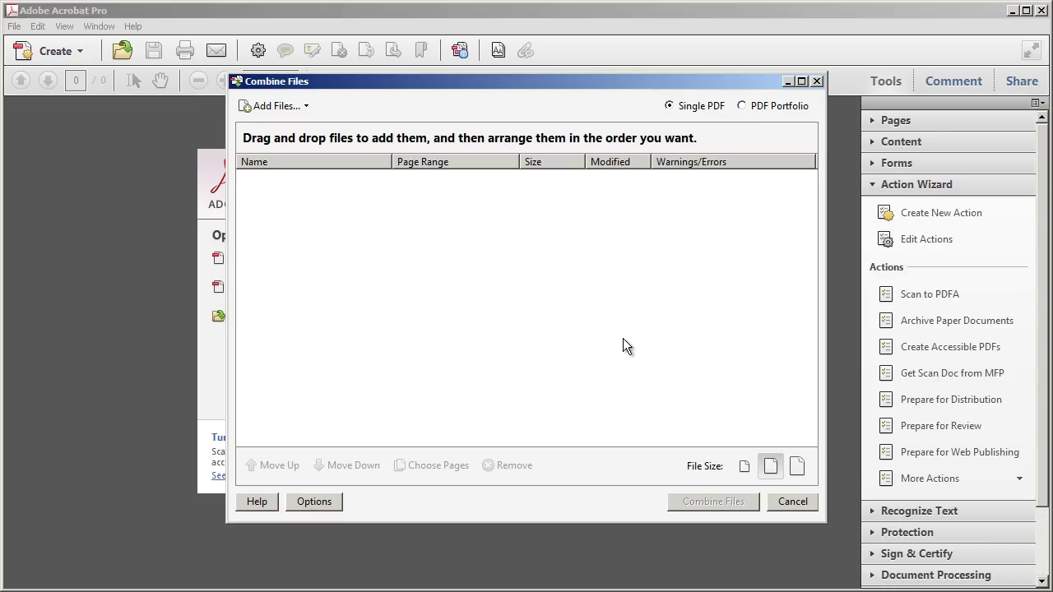
left_click(304, 105)
left_click(354, 206)
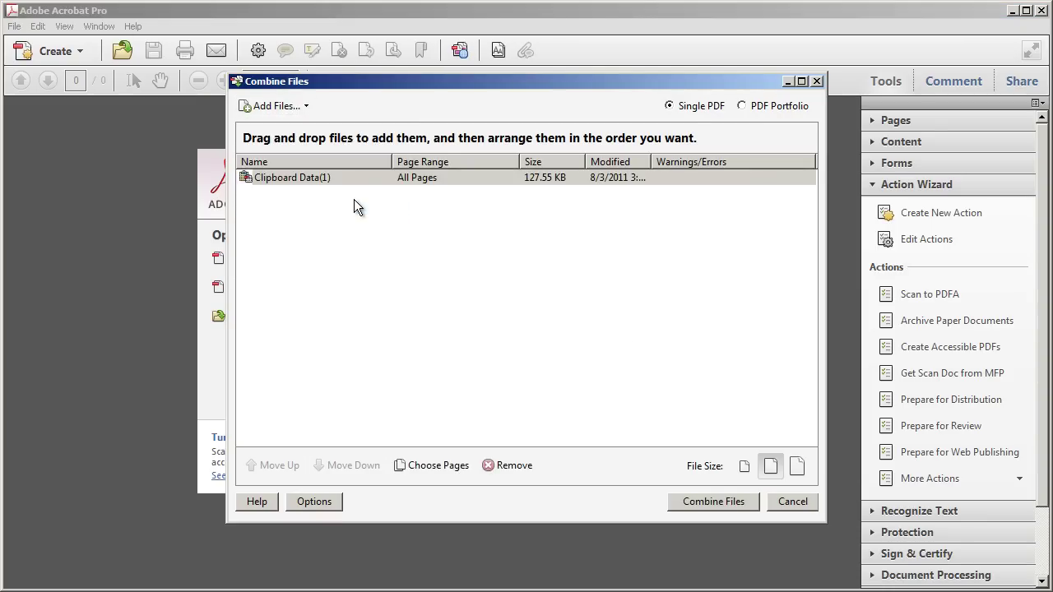
Reopen Create New Action with its Start with choices shown, exit, and add Clipboard Data(2).
left_click(896, 210)
left_click(760, 149)
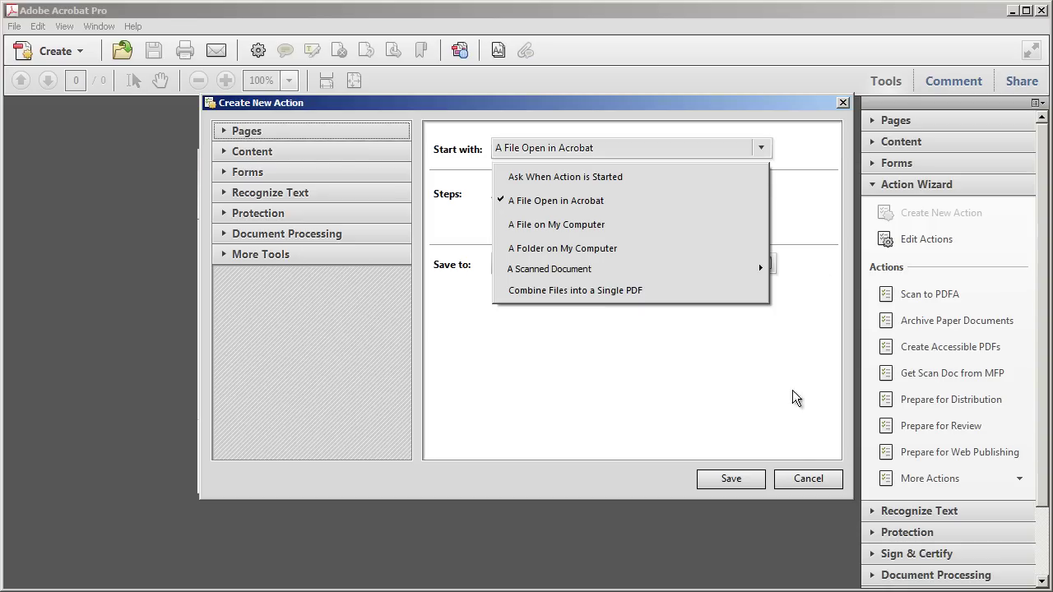
left_click(799, 483)
left_click(800, 483)
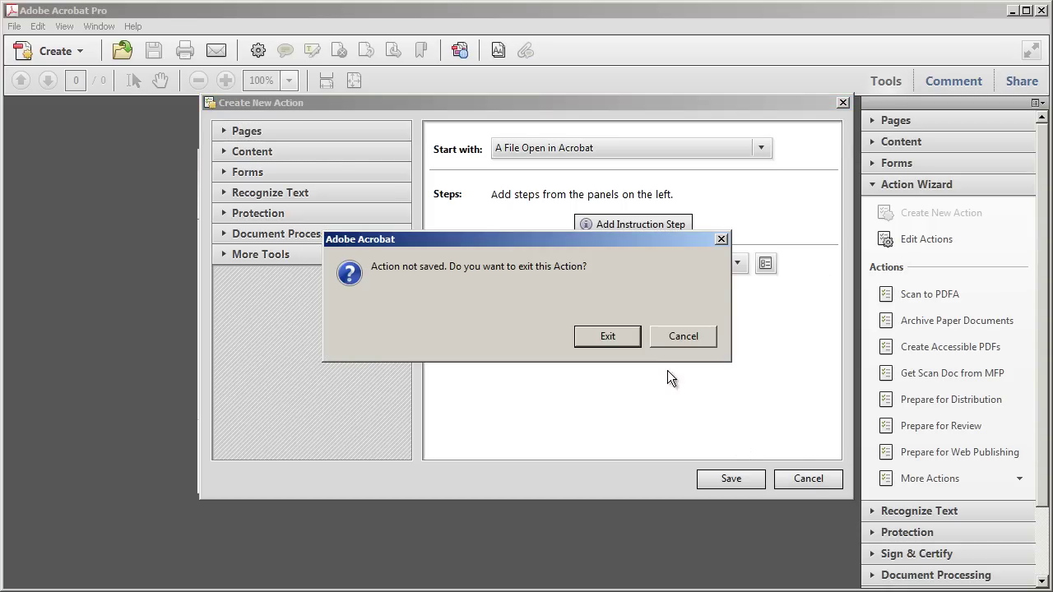
left_click(607, 334)
left_click(606, 336)
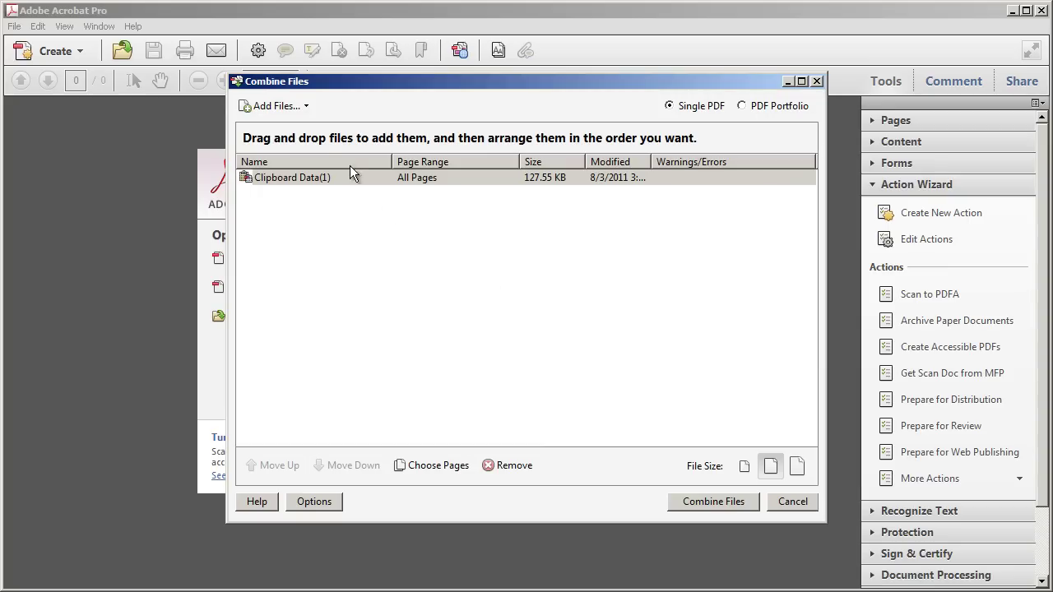
left_click(311, 110)
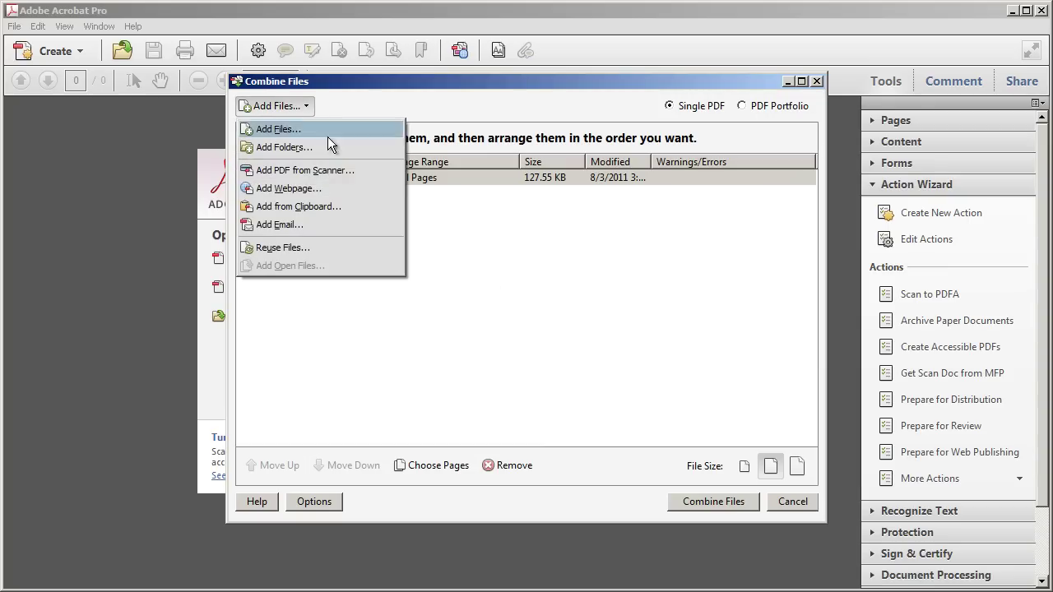
left_click(369, 206)
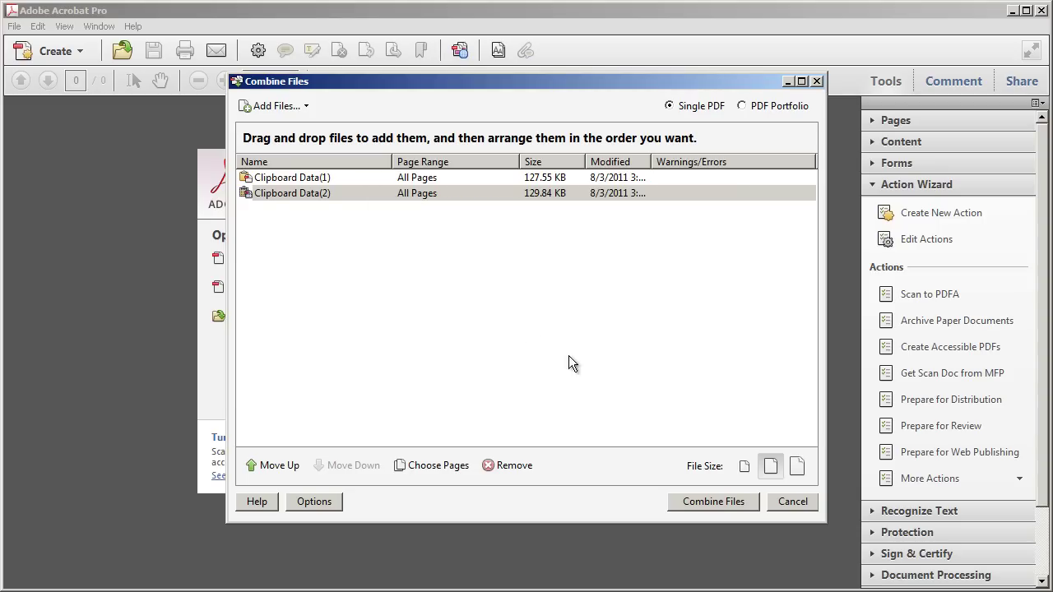
Combine both clipboard items into Binder1.pdf and check pages 1 and 2.
left_click(700, 500)
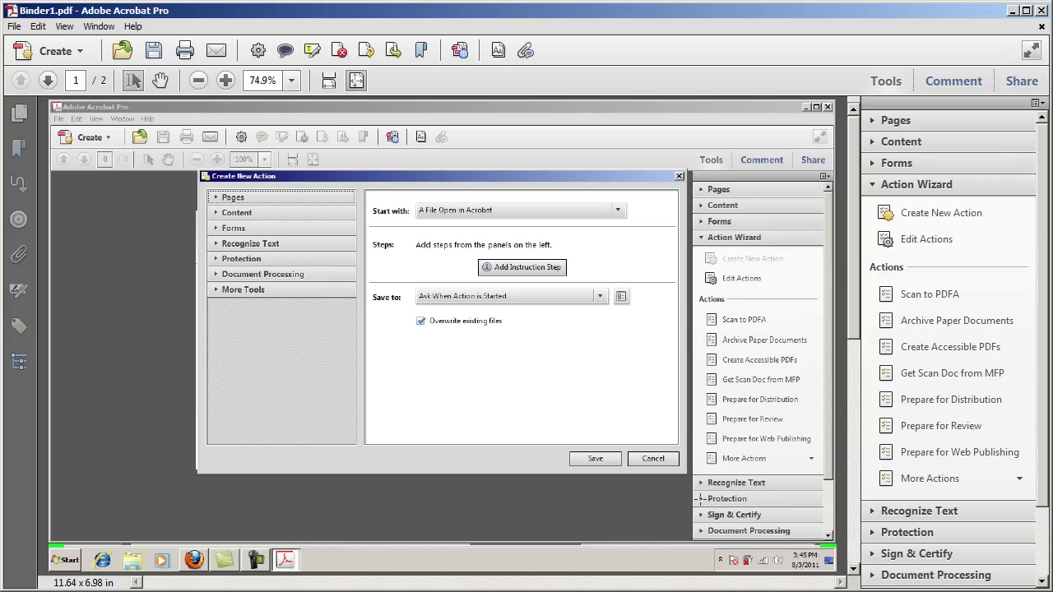
key("Page_Down")
key("Page_Up")
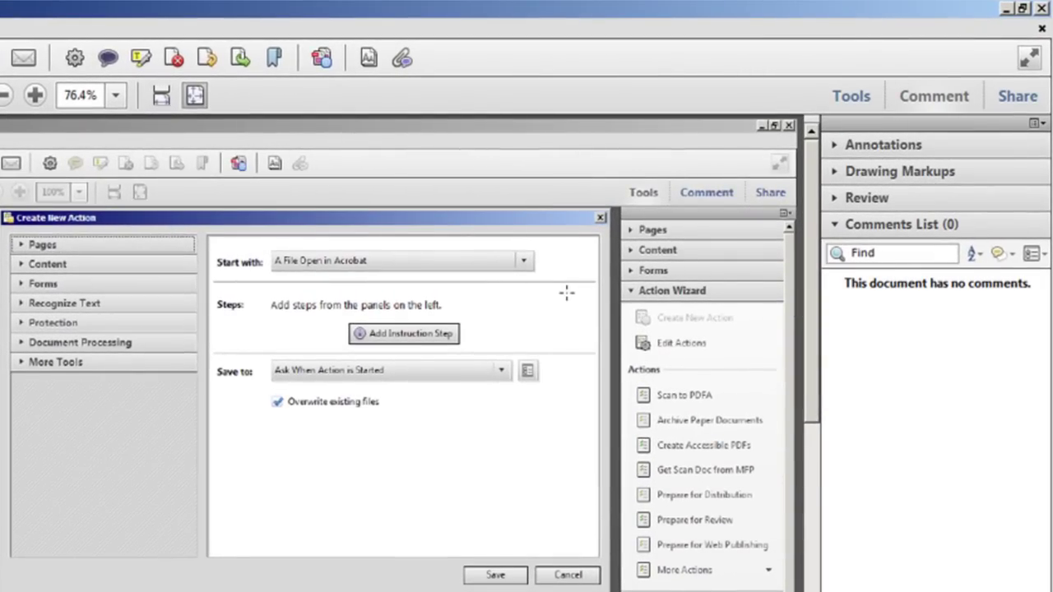
Put a sticky note on page 1 reading 'Please crop everything but the dialog box.'.
left_click(968, 149)
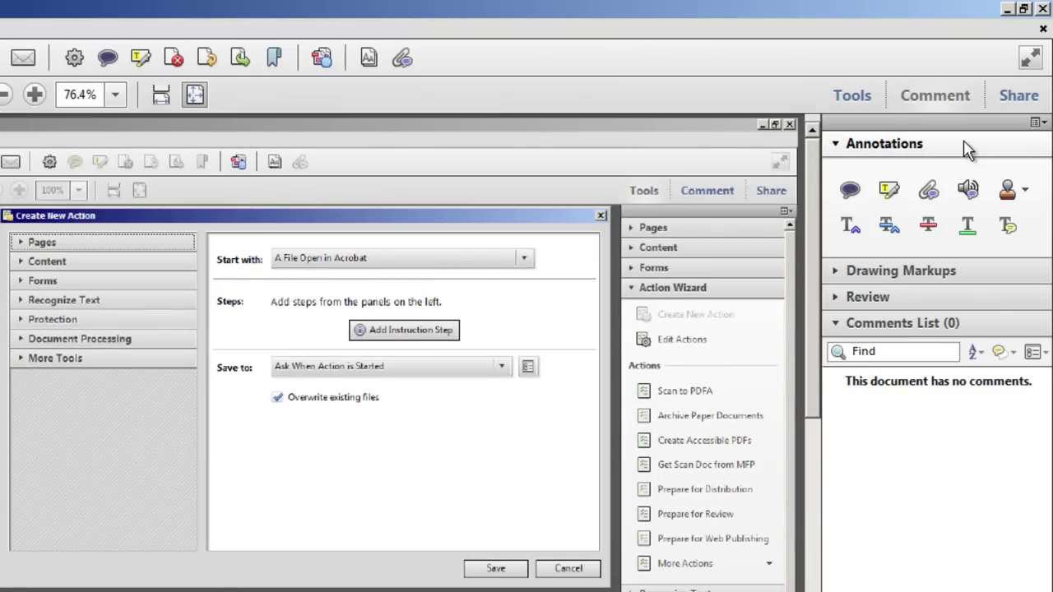
left_click(856, 190)
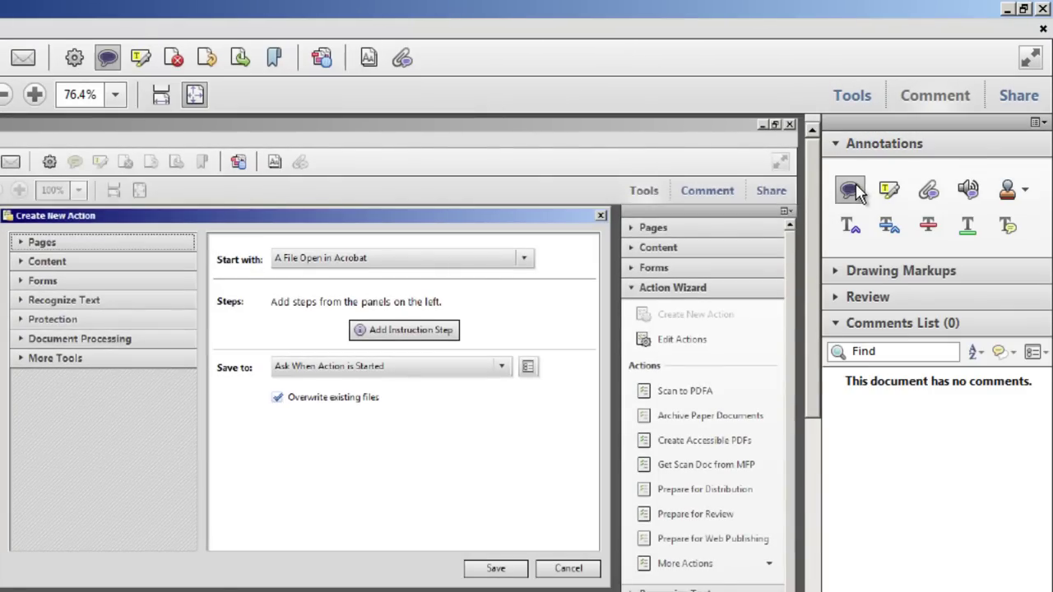
left_click(552, 298)
type("Plea")
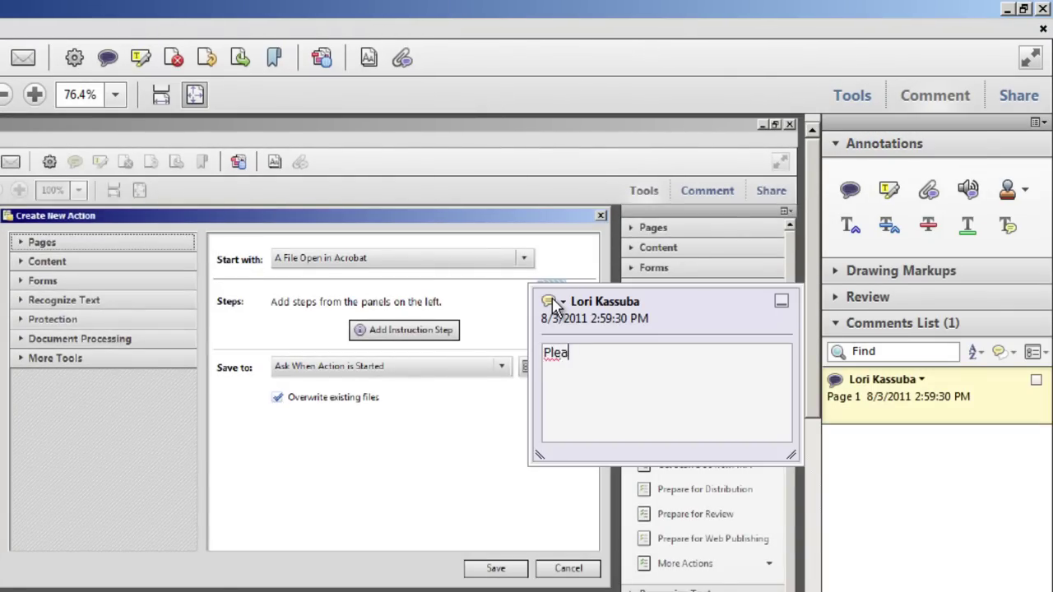
type("se crop ever ")
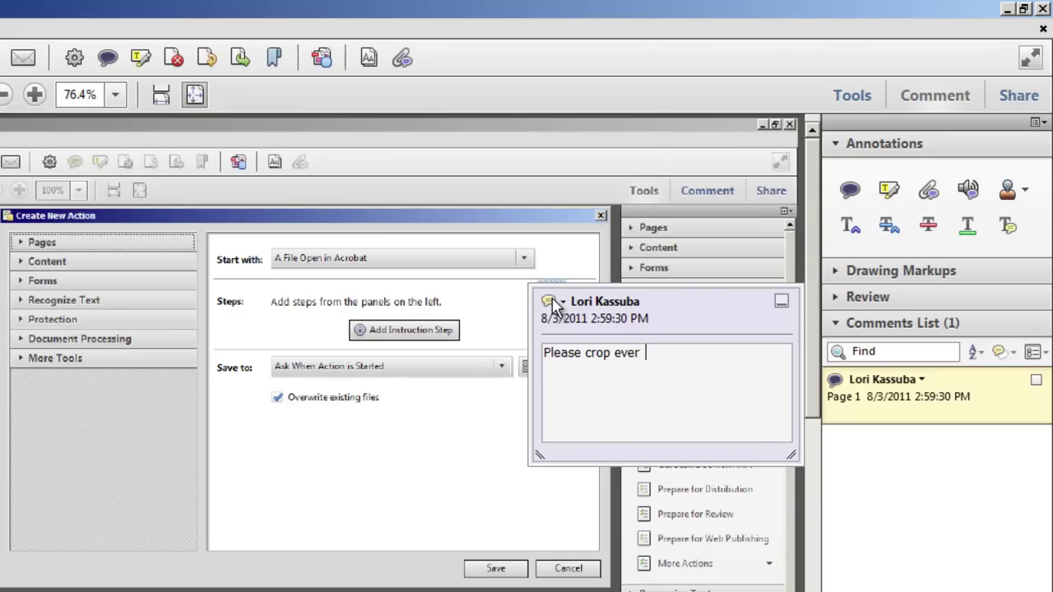
type("ything but the ")
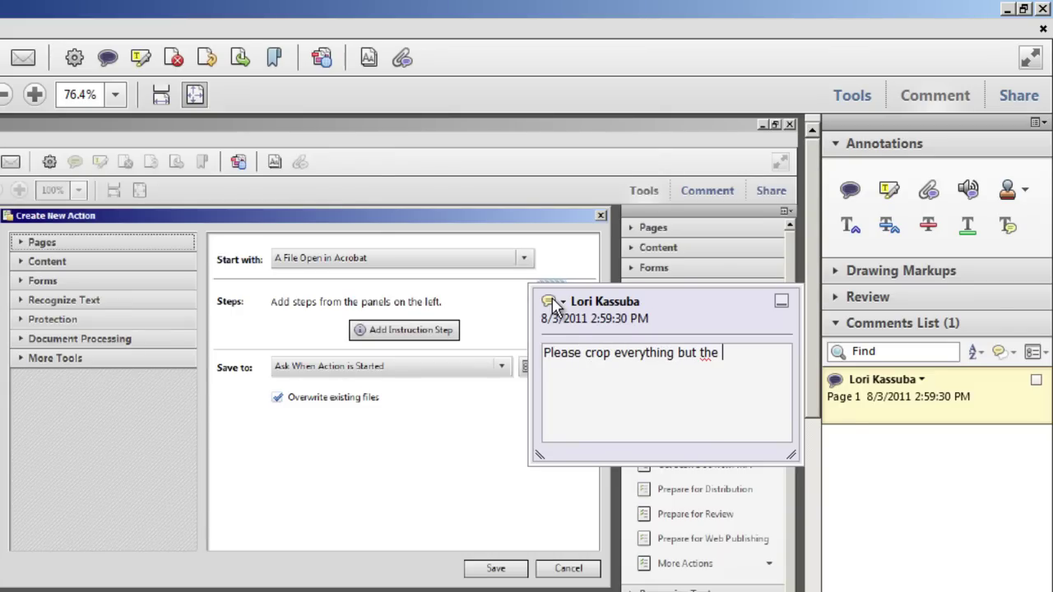
type("dialog box.")
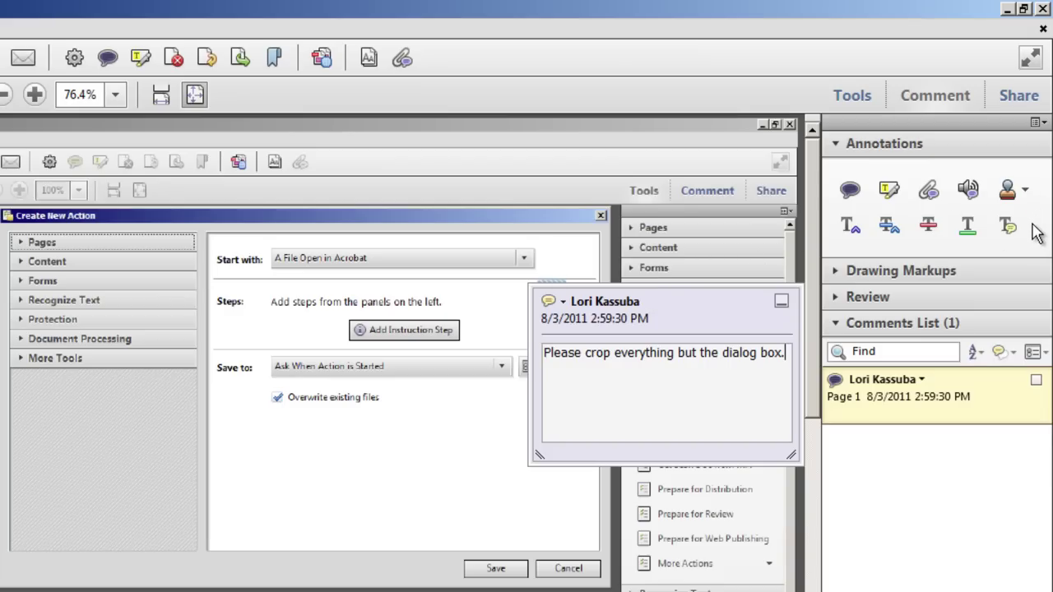
left_click(1029, 300)
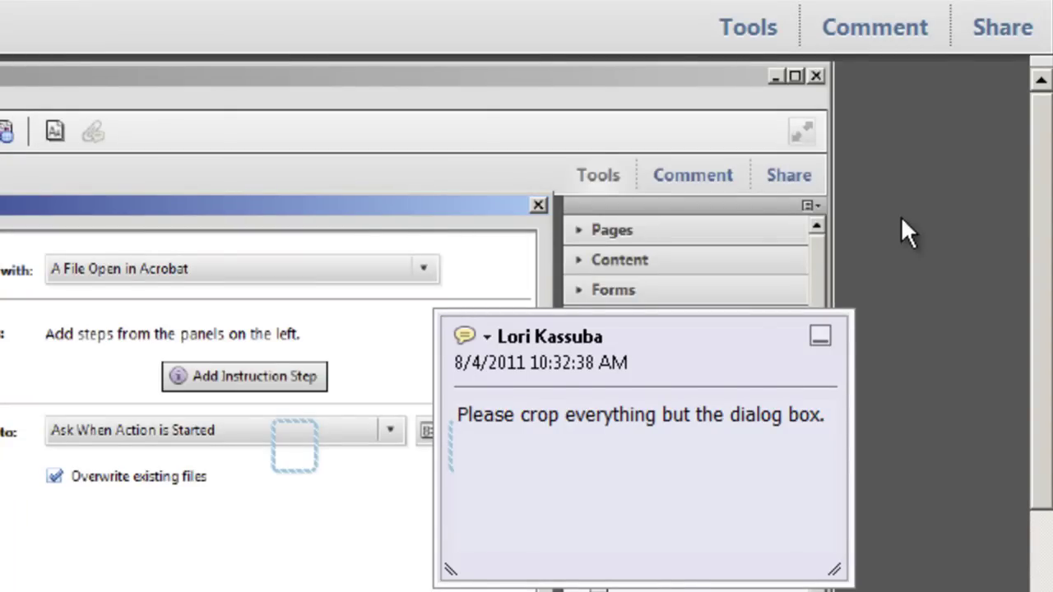
Use Content's Edit Object tool to send the page-1 screenshot image to Photoshop.
left_click(767, 29)
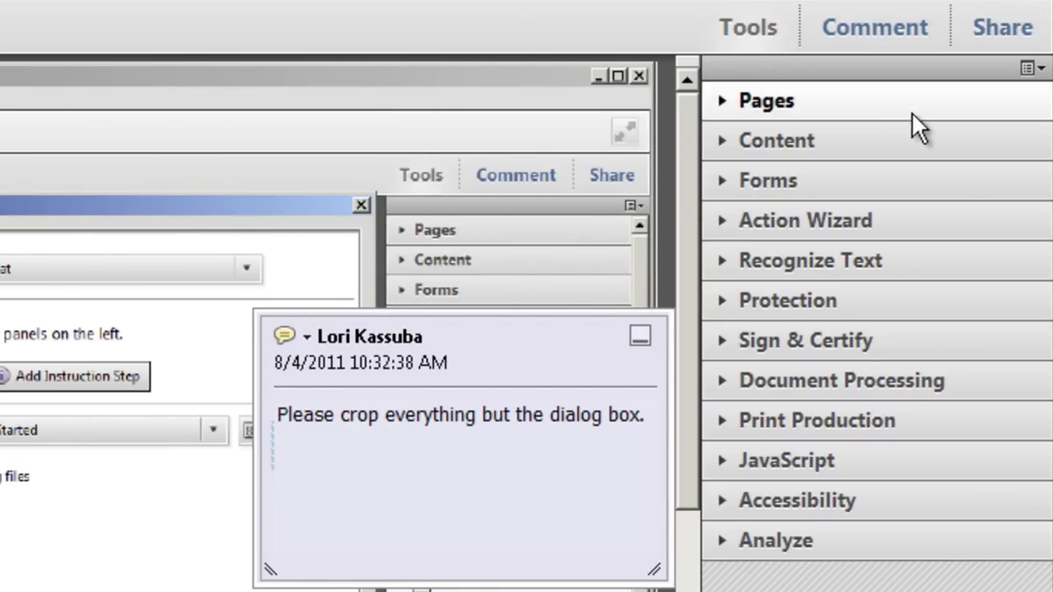
left_click(925, 137)
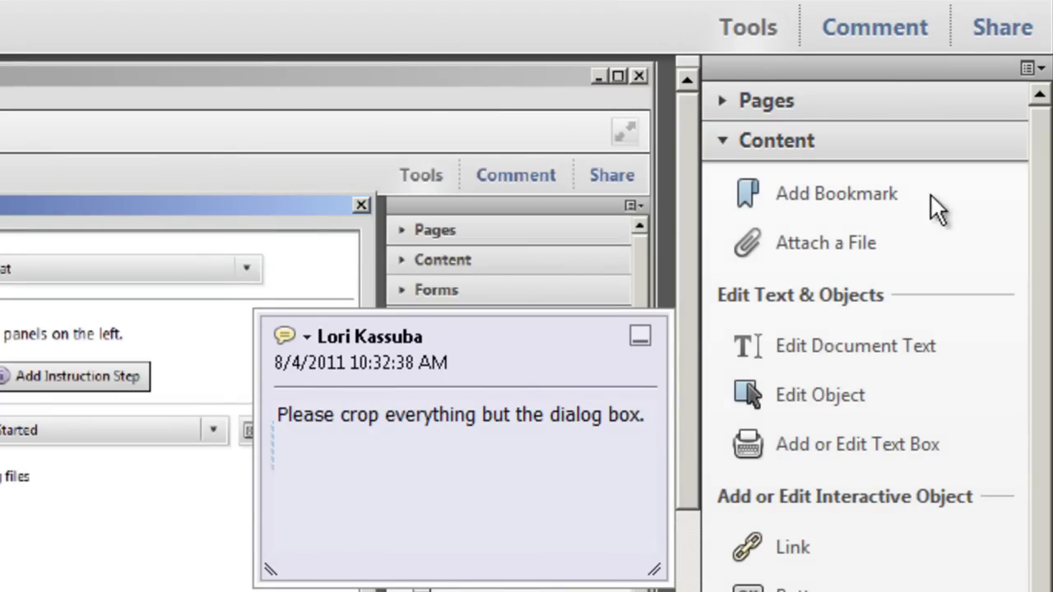
left_click(948, 395)
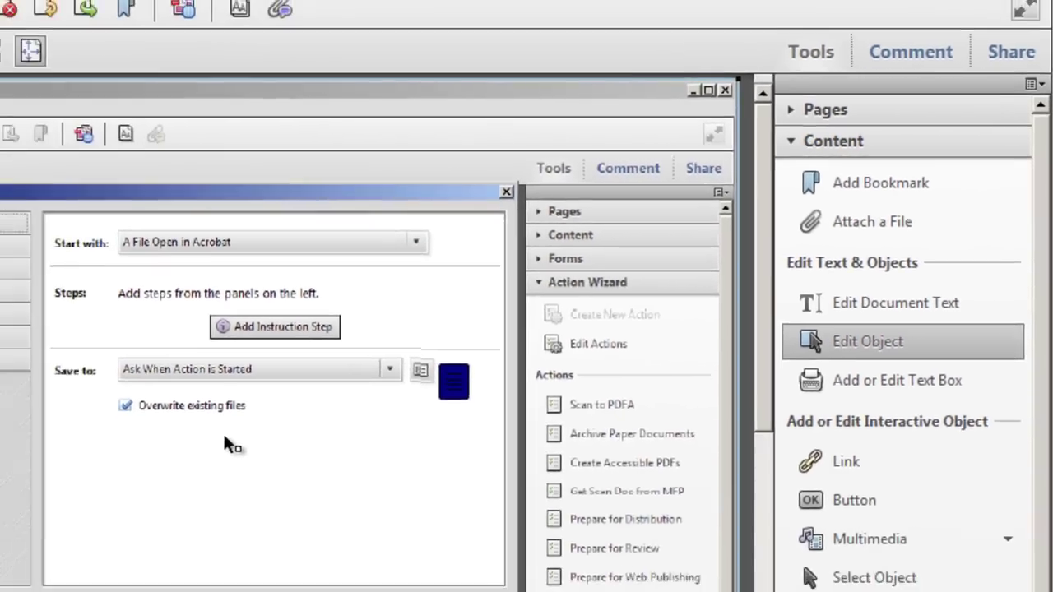
right_click(223, 437)
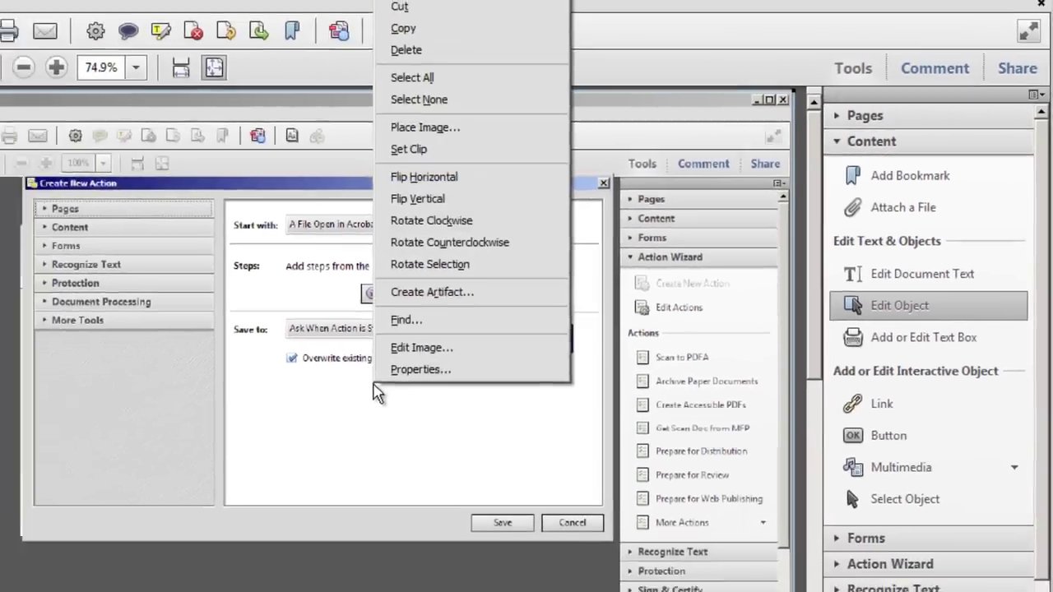
left_click(575, 319)
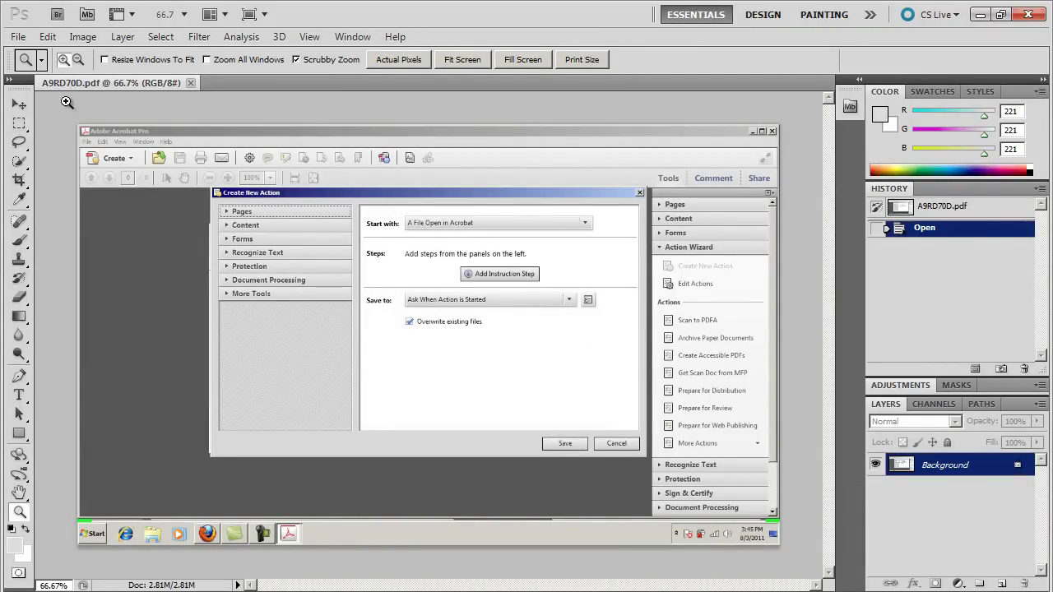
At 100% zoom, crop the screenshot to just the Create New Action dialog.
left_click(353, 299)
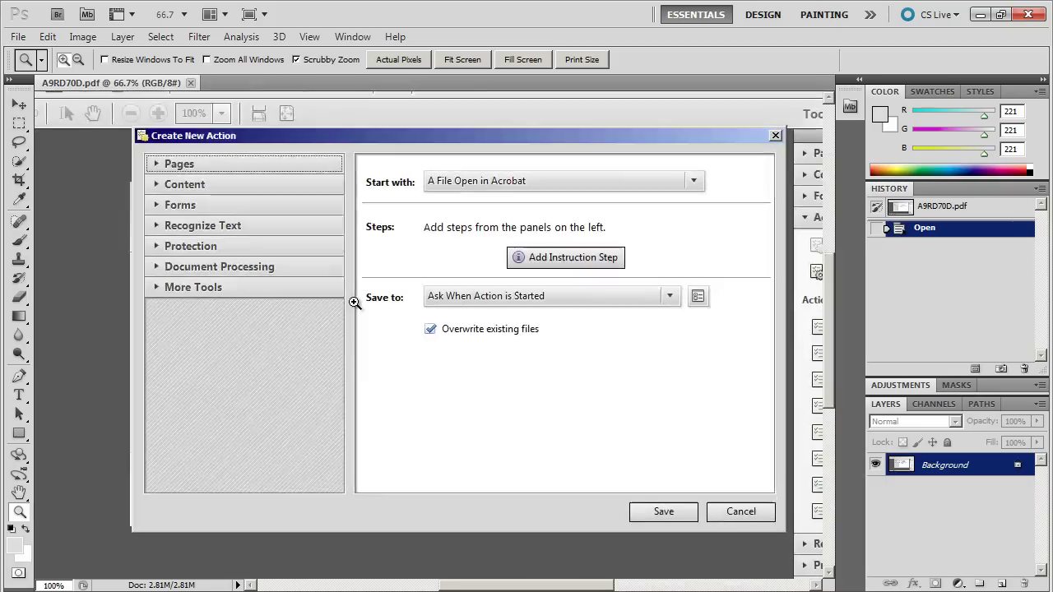
left_click(19, 180)
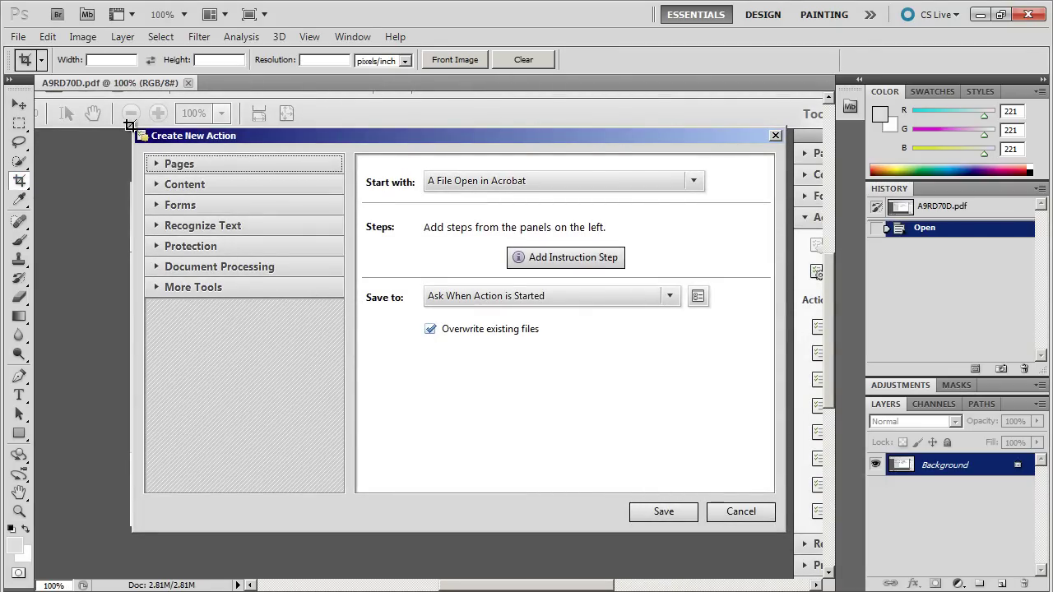
mouse_move(132, 127)
left_mouse_down()
mouse_move(429, 339)
mouse_move(637, 468)
mouse_move(785, 534)
left_mouse_up()
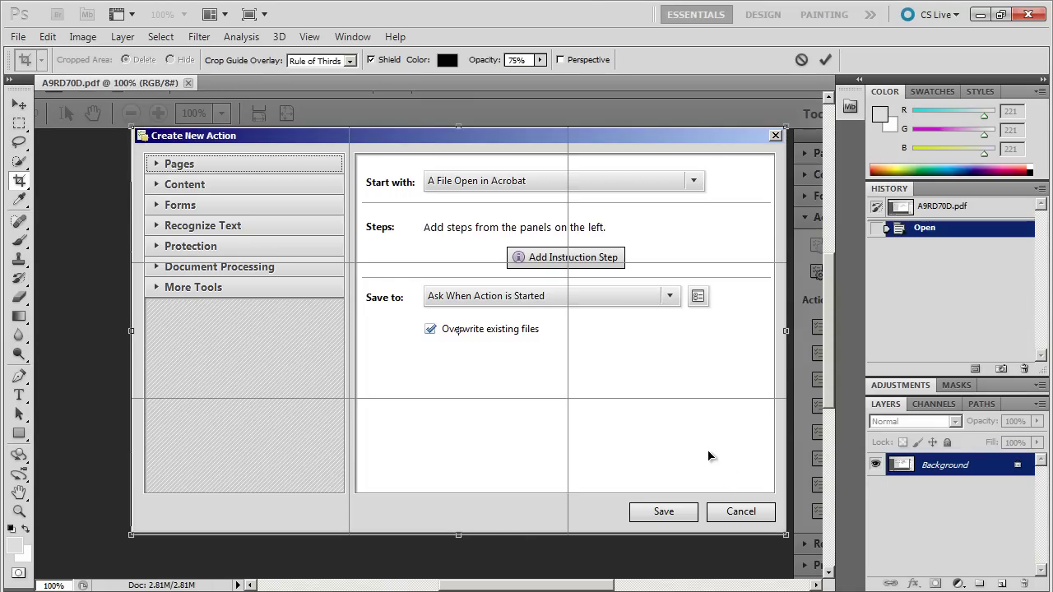
key("Return")
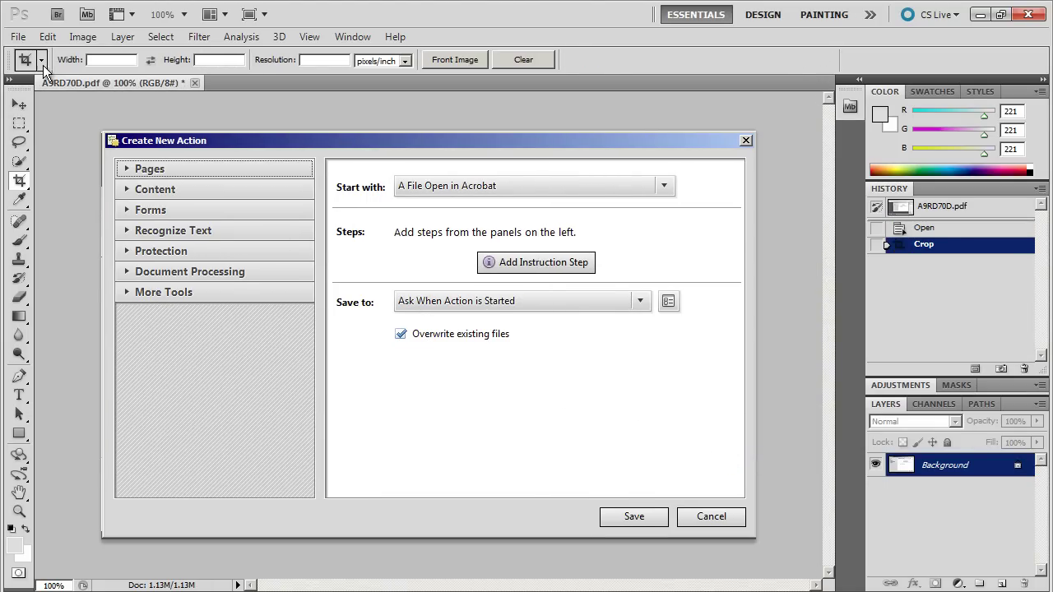
Exit Photoshop, saving the cropped image back to Acrobat.
left_click(18, 36)
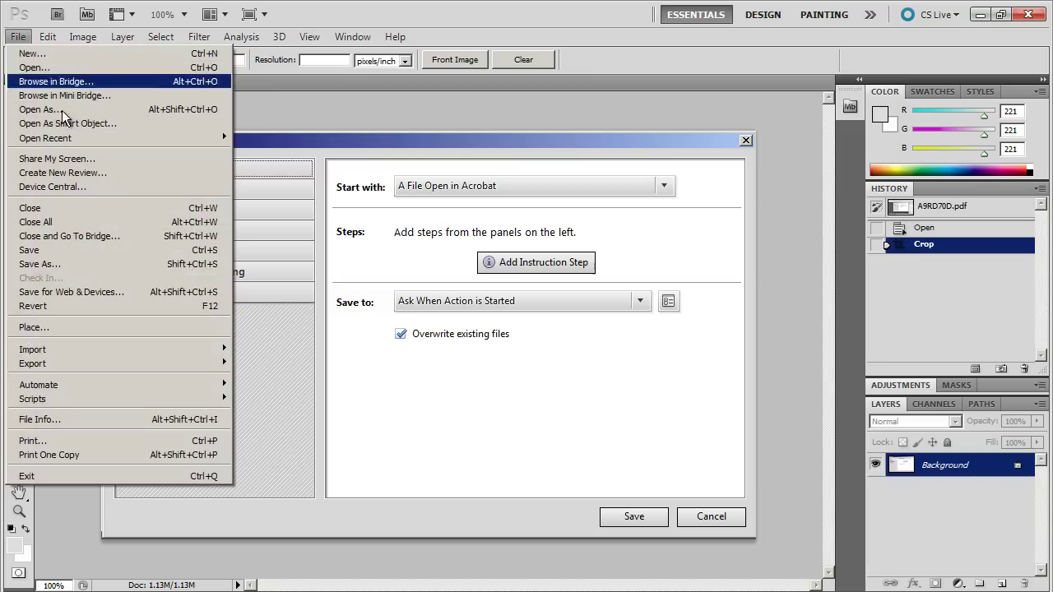
left_click(182, 475)
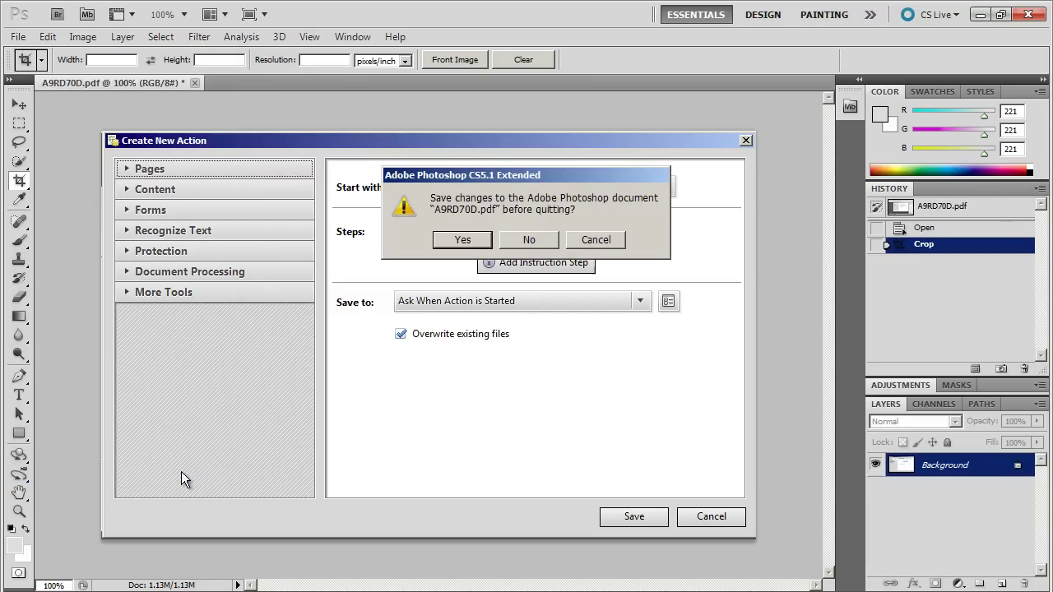
left_click(462, 240)
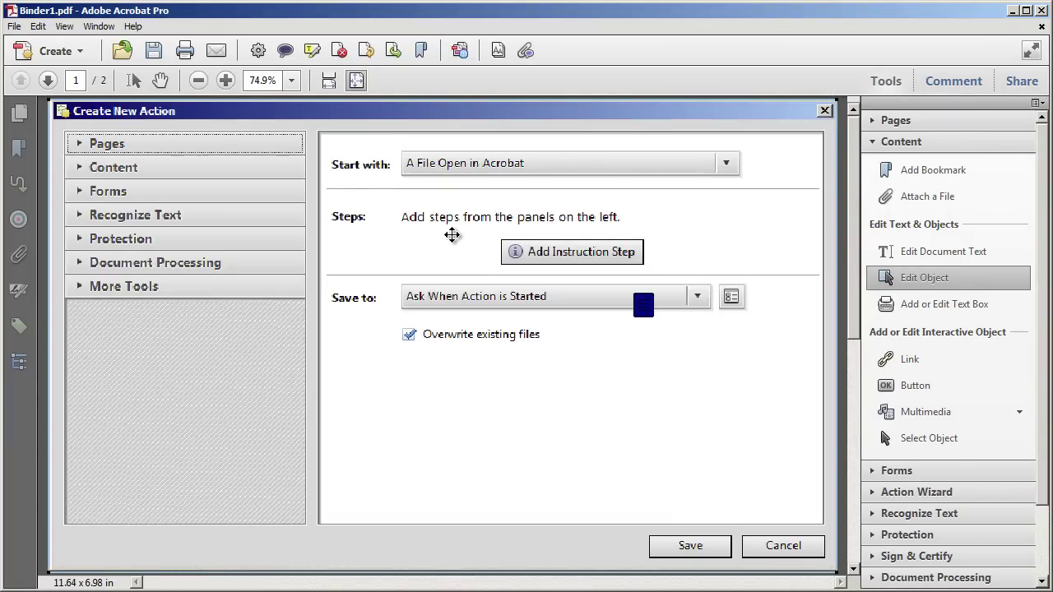
Zoom out to 50% to see the cropped image, then open Preferences with Ctrl+K.
left_click(198, 80)
left_click(198, 79)
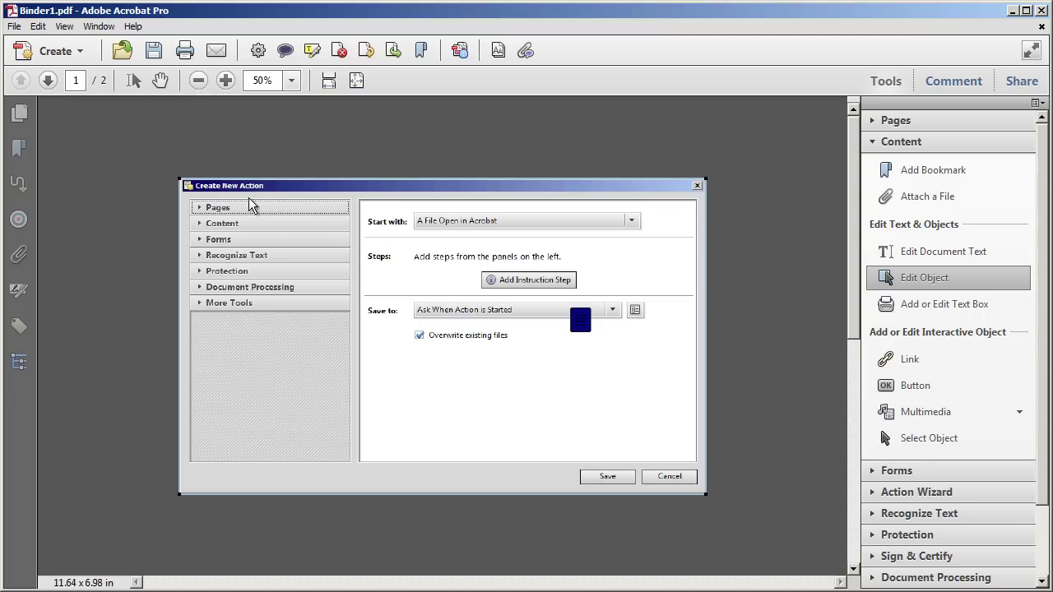
key("ctrl+k")
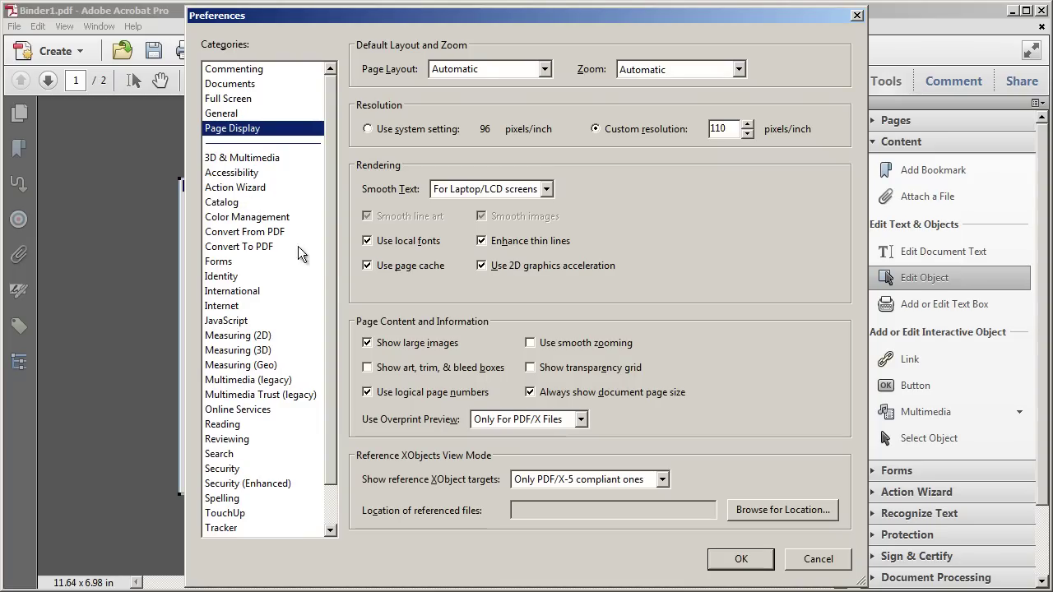
Check that the TouchUp category lists Photoshop as Image Editor, then close Preferences with OK.
left_click_drag(326, 262, 328, 310)
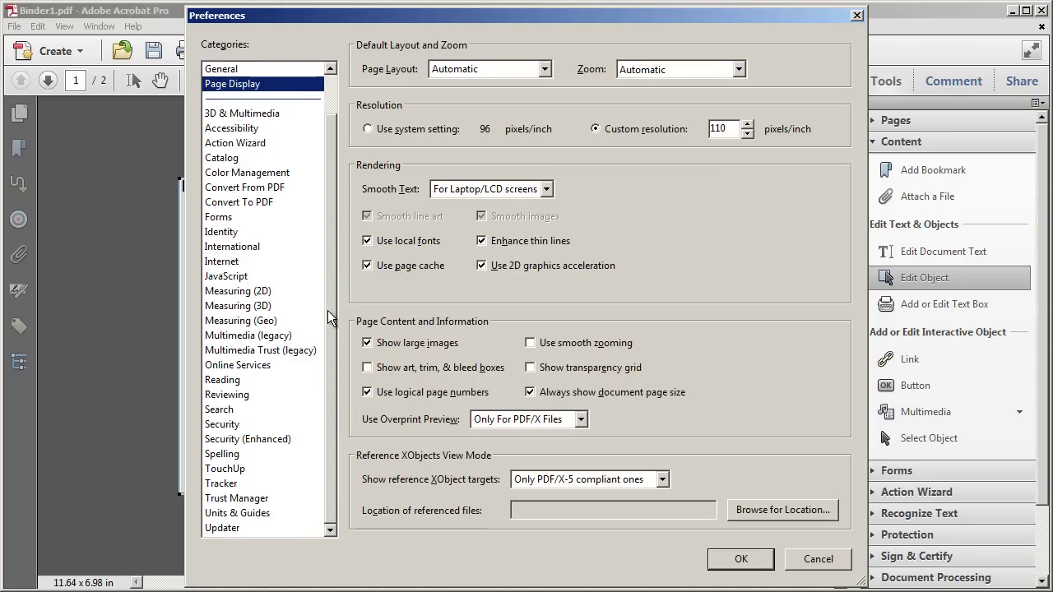
left_click(254, 469)
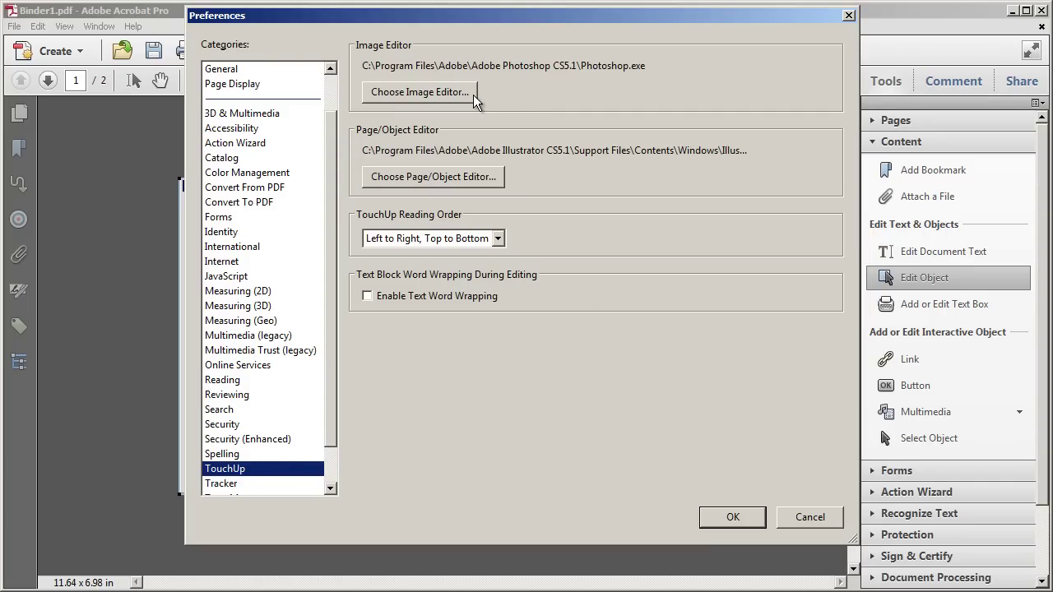
left_click(732, 517)
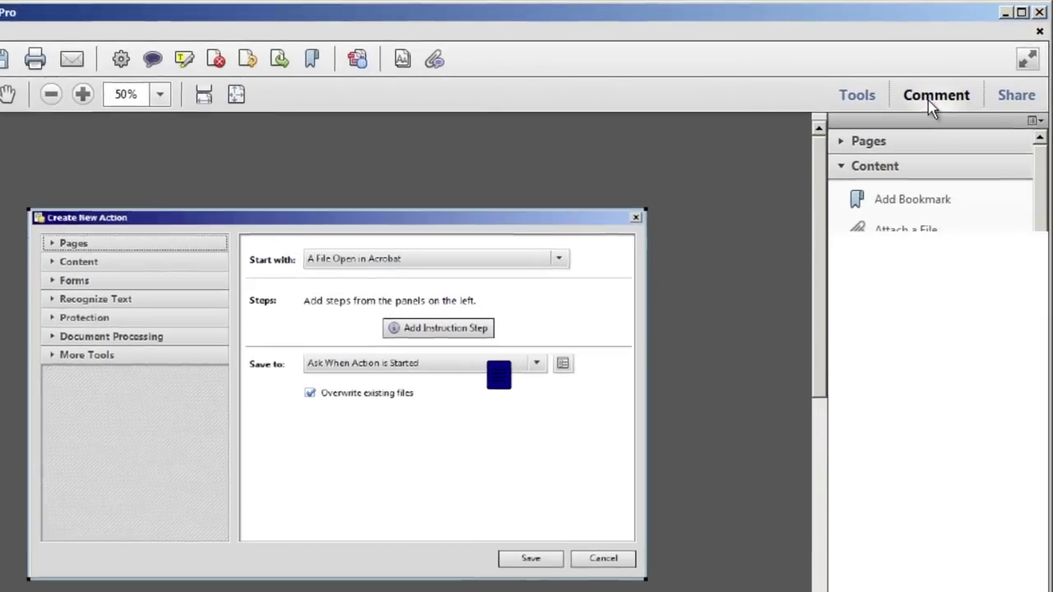
Reply 'All images are cropped.' to the crop-request sticky note from the Comments List.
left_click(935, 95)
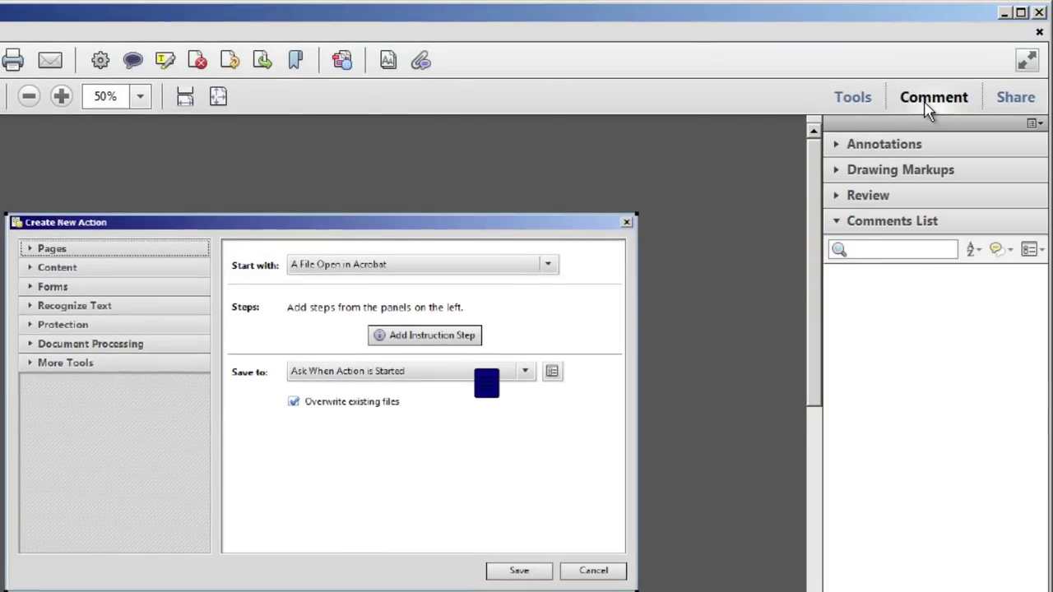
left_click(921, 279)
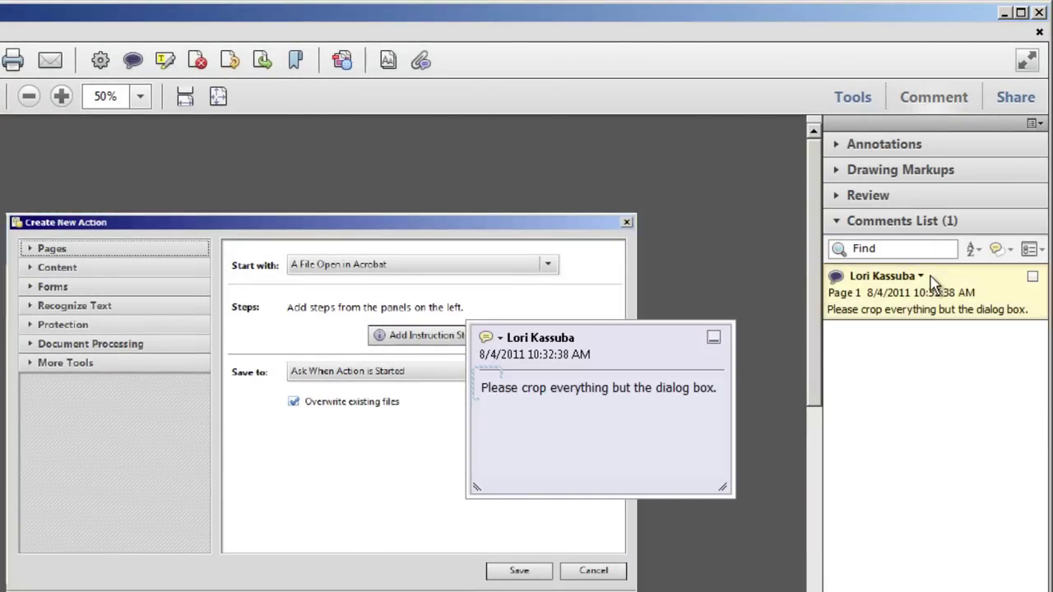
left_click(920, 278)
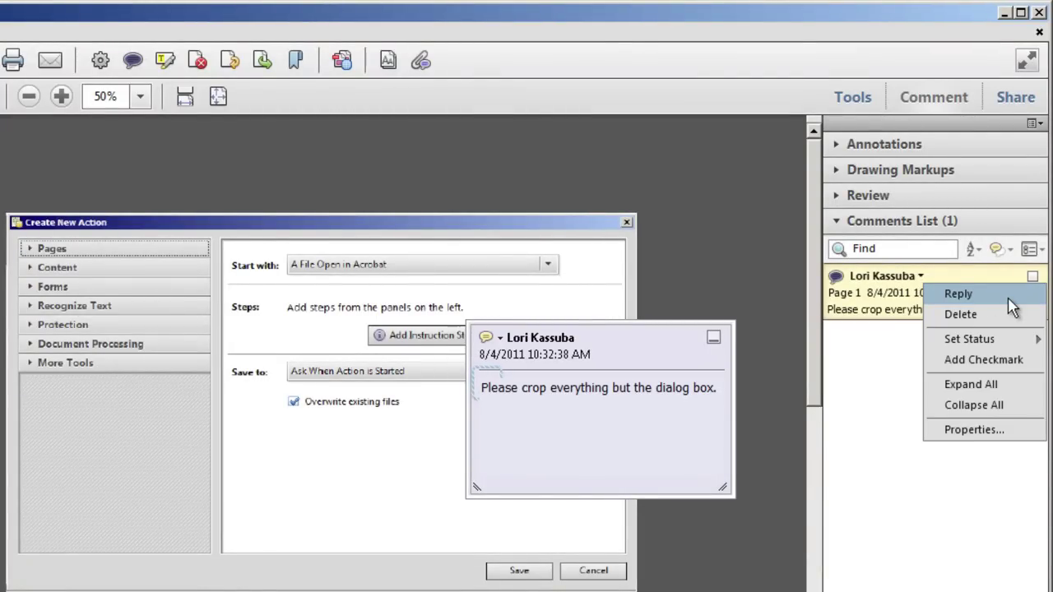
left_click(1011, 303)
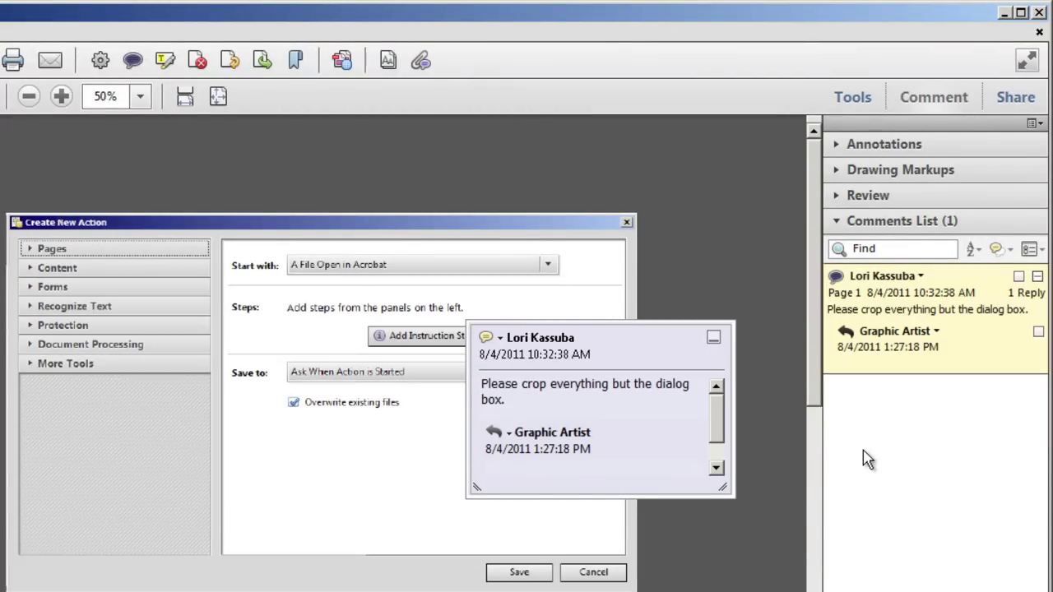
left_click(593, 469)
type("Al")
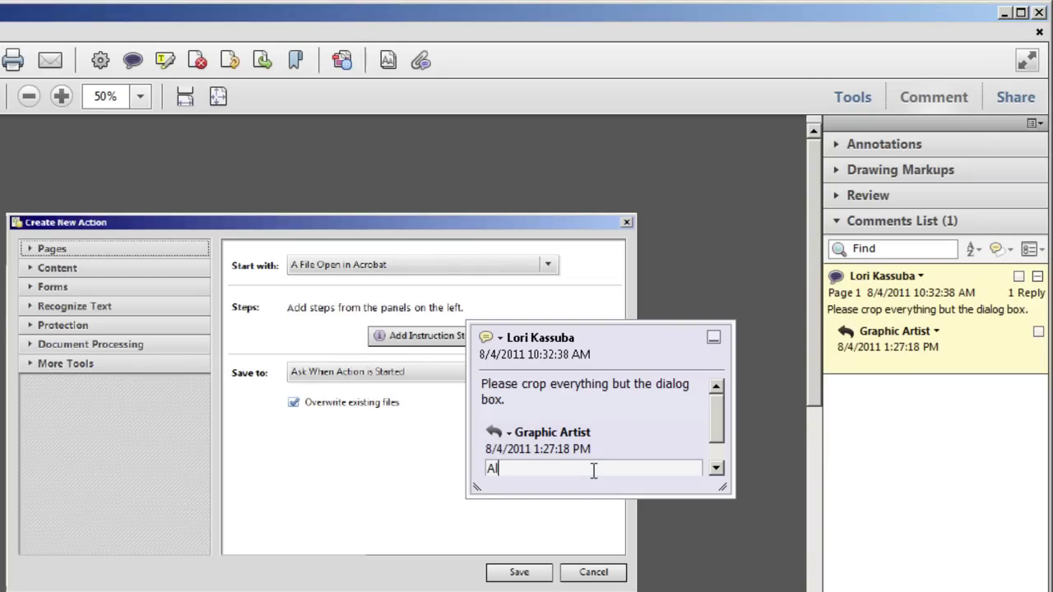
type("l images are cropped.")
left_click(692, 533)
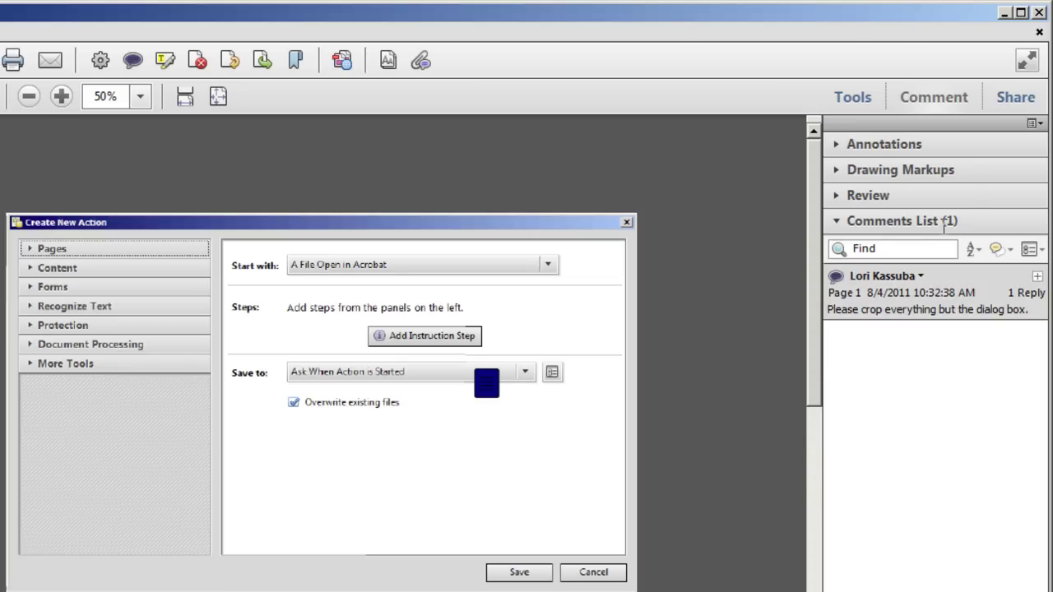
left_click(1016, 97)
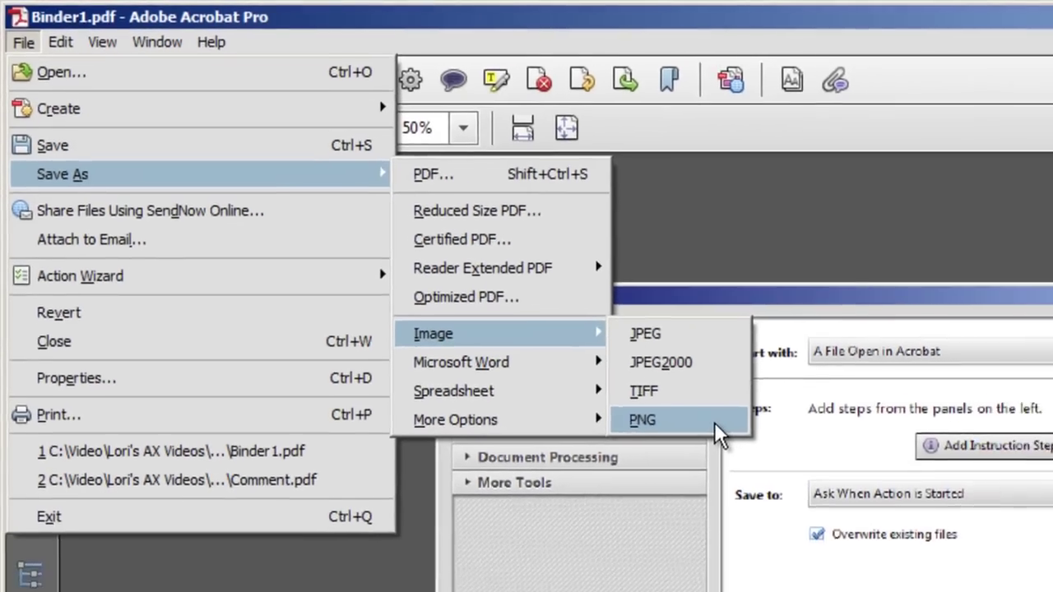
Choose PNG as the image format for exporting Binder1 to DevelopingDocumentation.
left_click(714, 424)
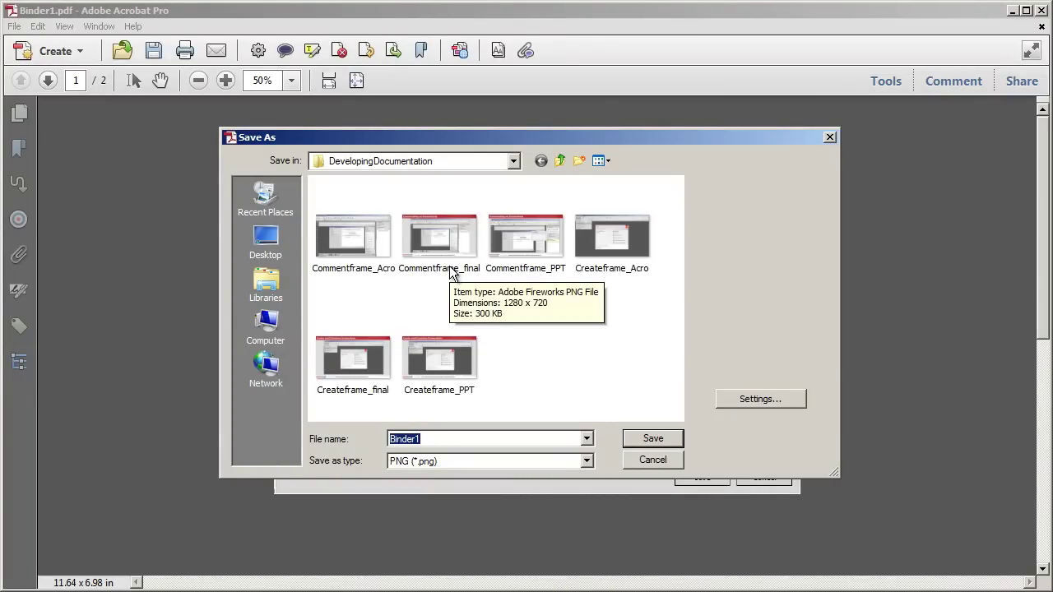
Look over the PNG export settings, then cancel the Save As export.
left_click(783, 399)
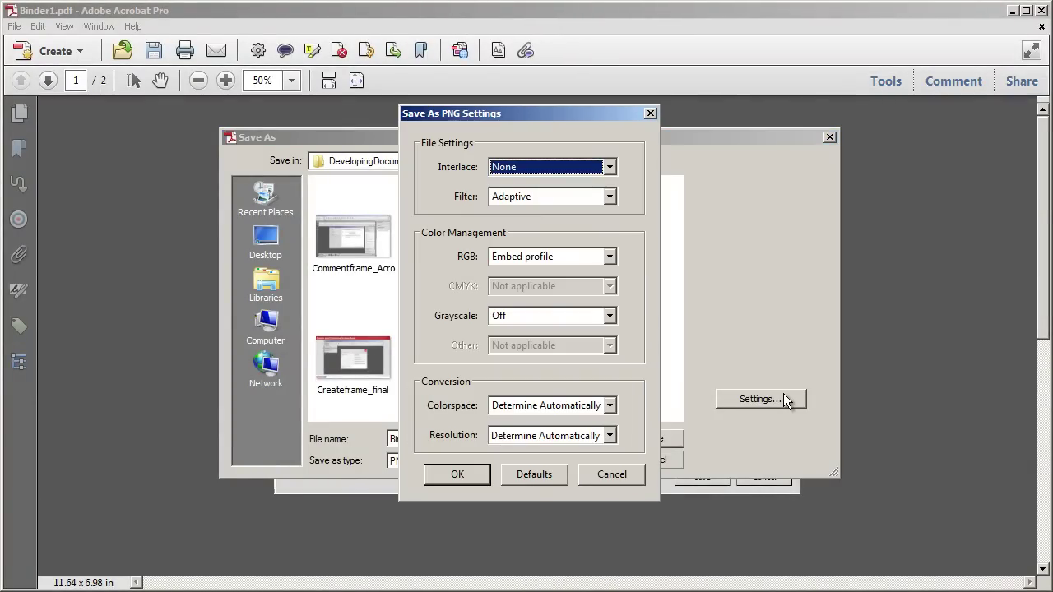
left_click(613, 474)
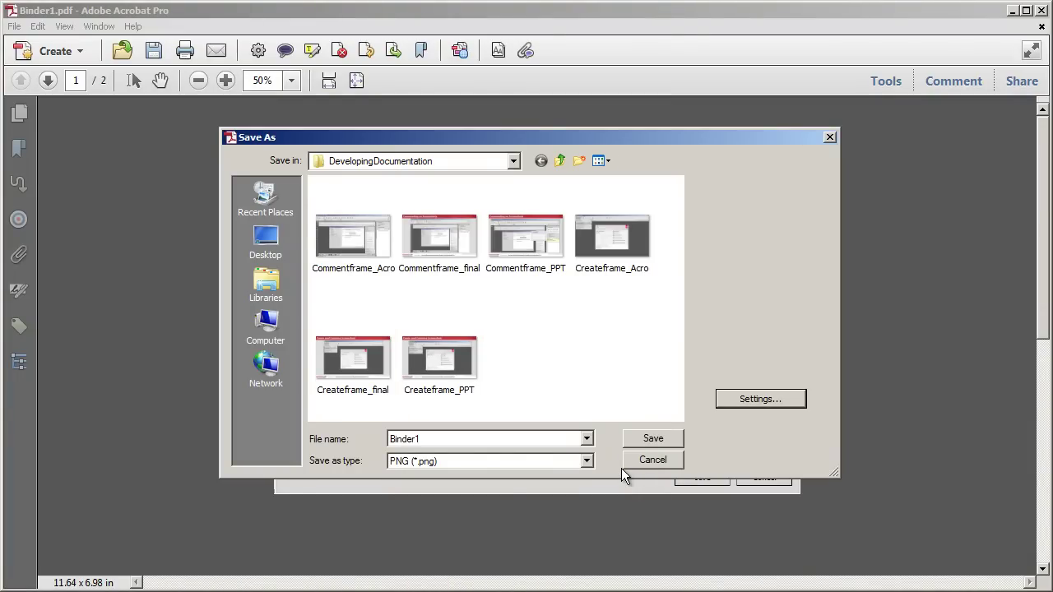
left_click(640, 462)
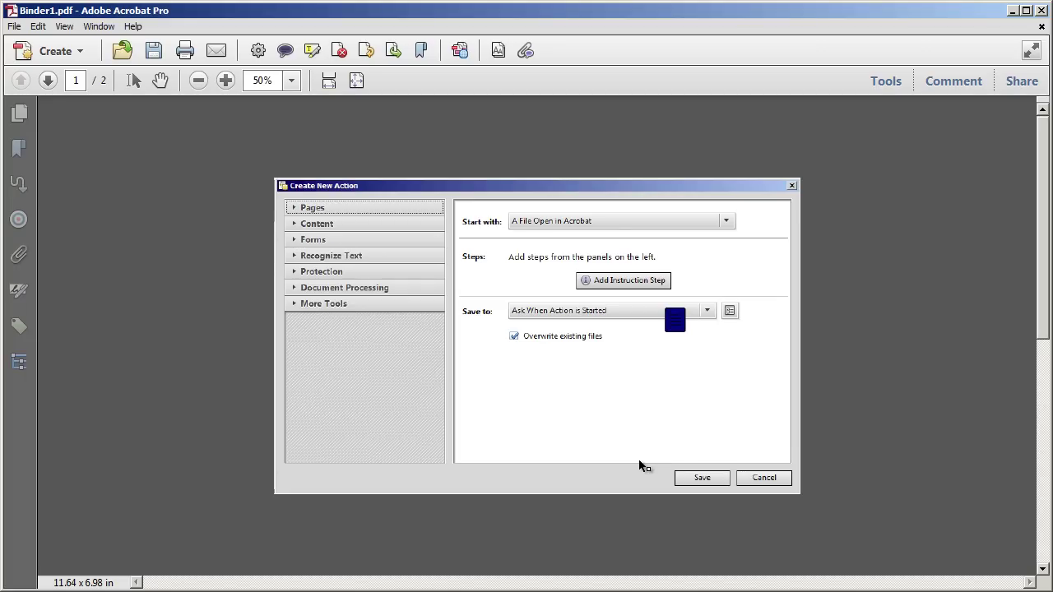